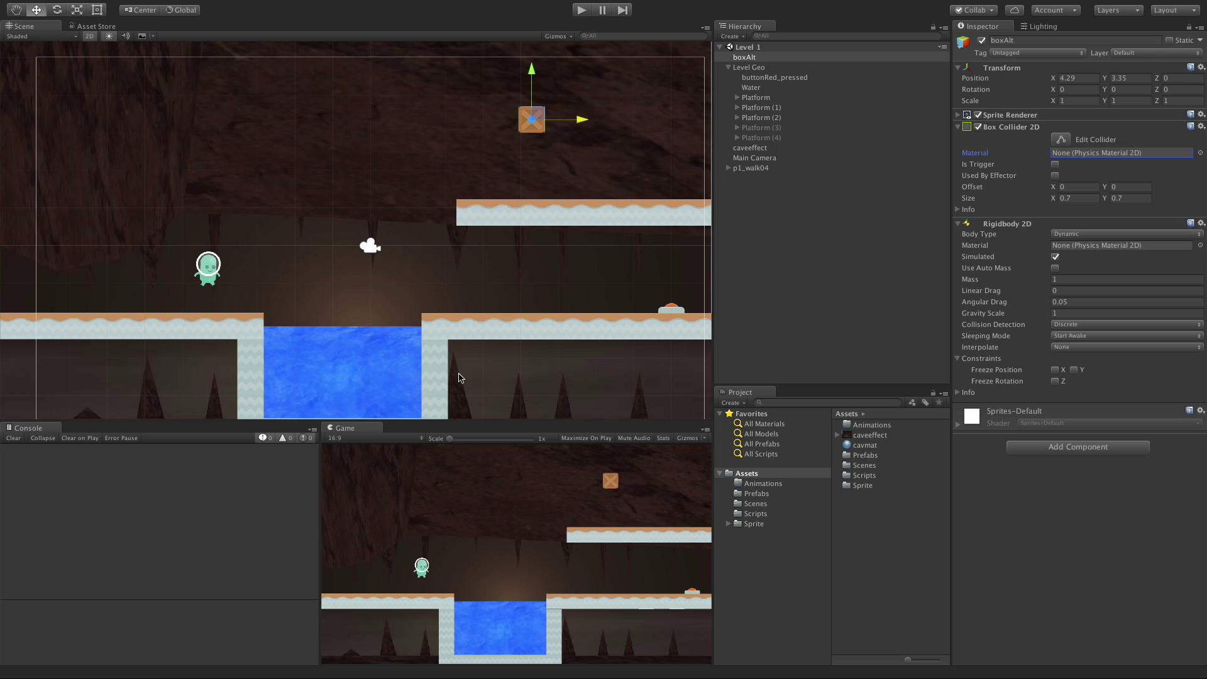
- Select Platform (2) to view its Box Collider 2D, which has no physics material
left_click(764, 120)
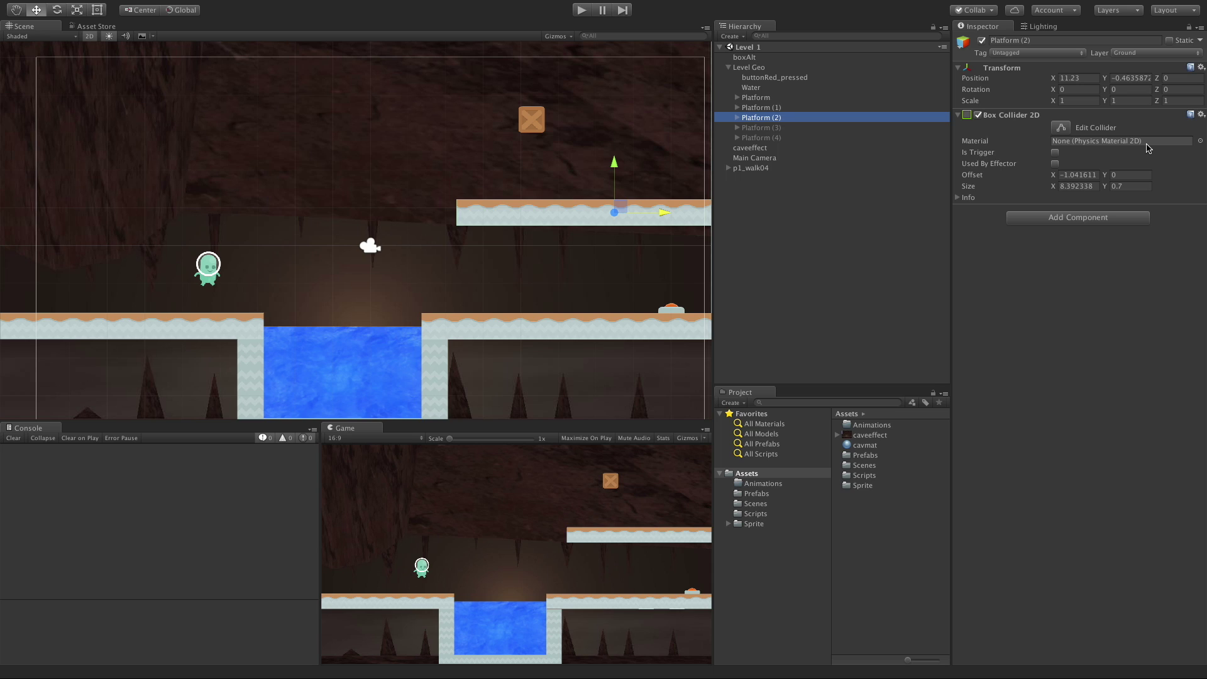
- Create a Physics Material 2D asset in Assets named 'Demo Mat 2D'
right_click(872, 540)
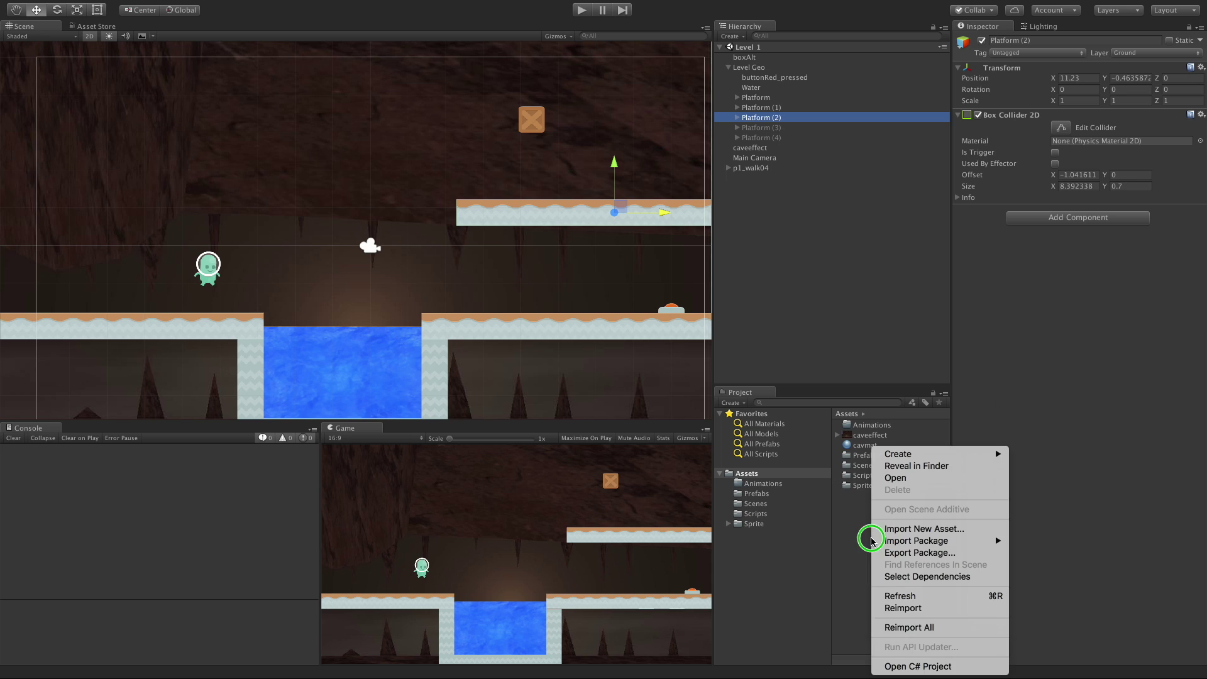
mouse_move(933, 457)
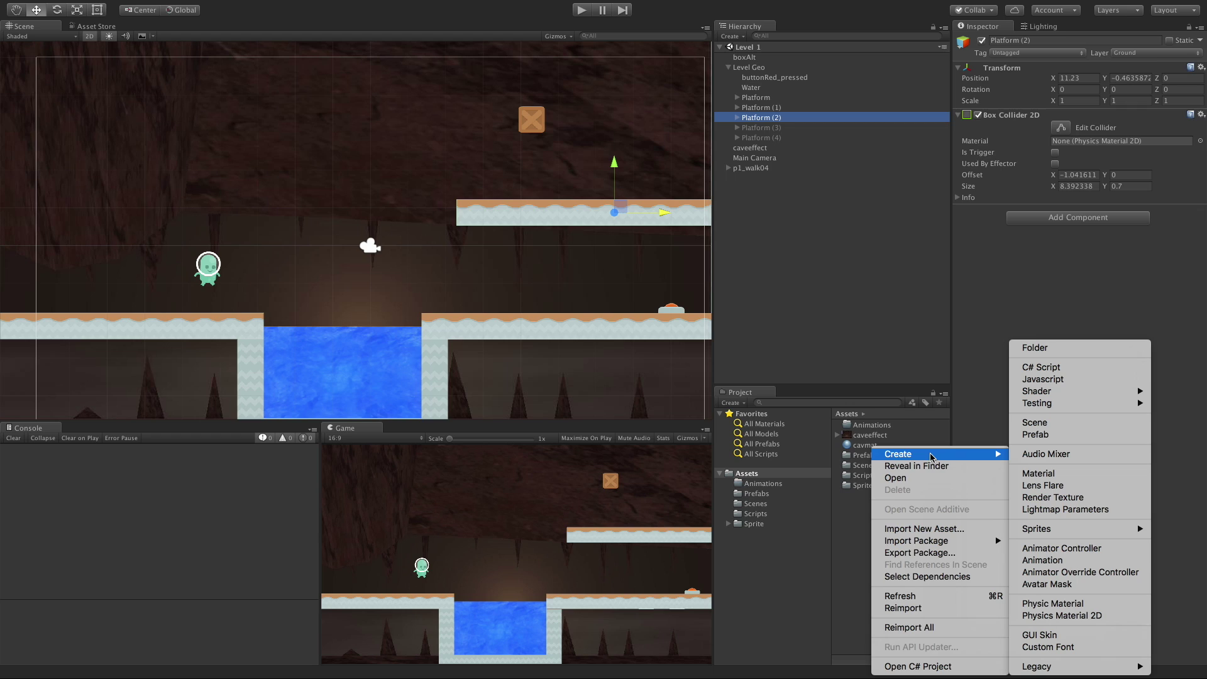
left_click(1102, 621)
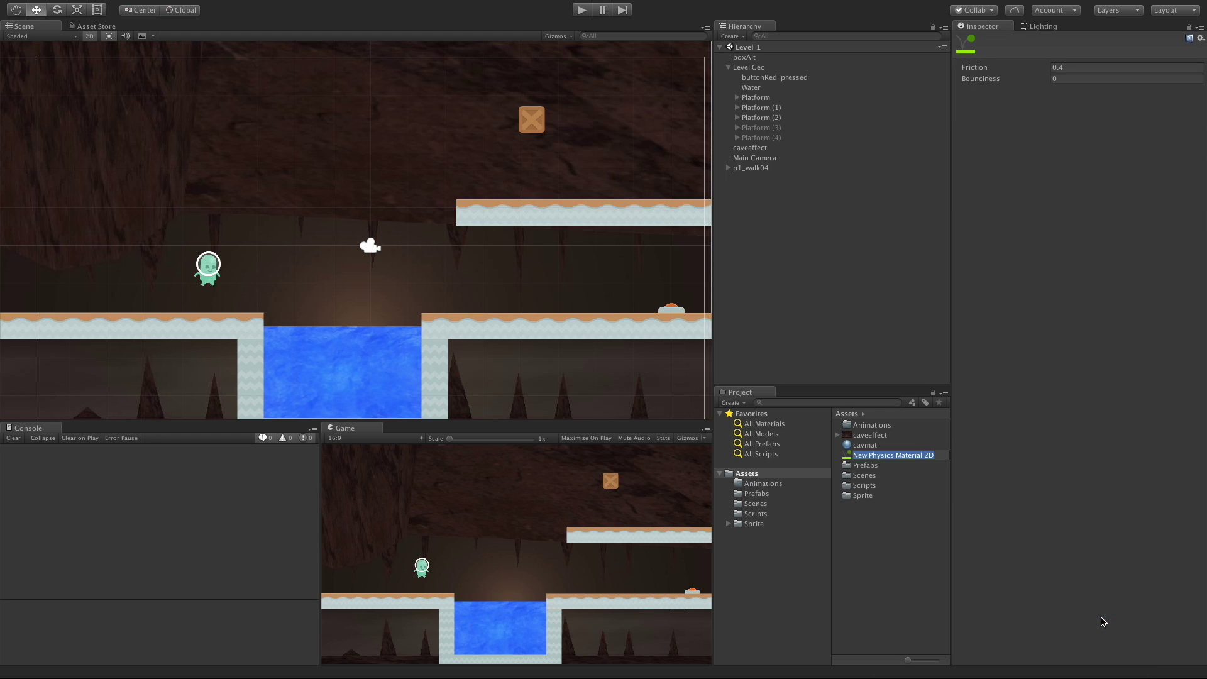
type("Demo Mat 2D")
key("Return")
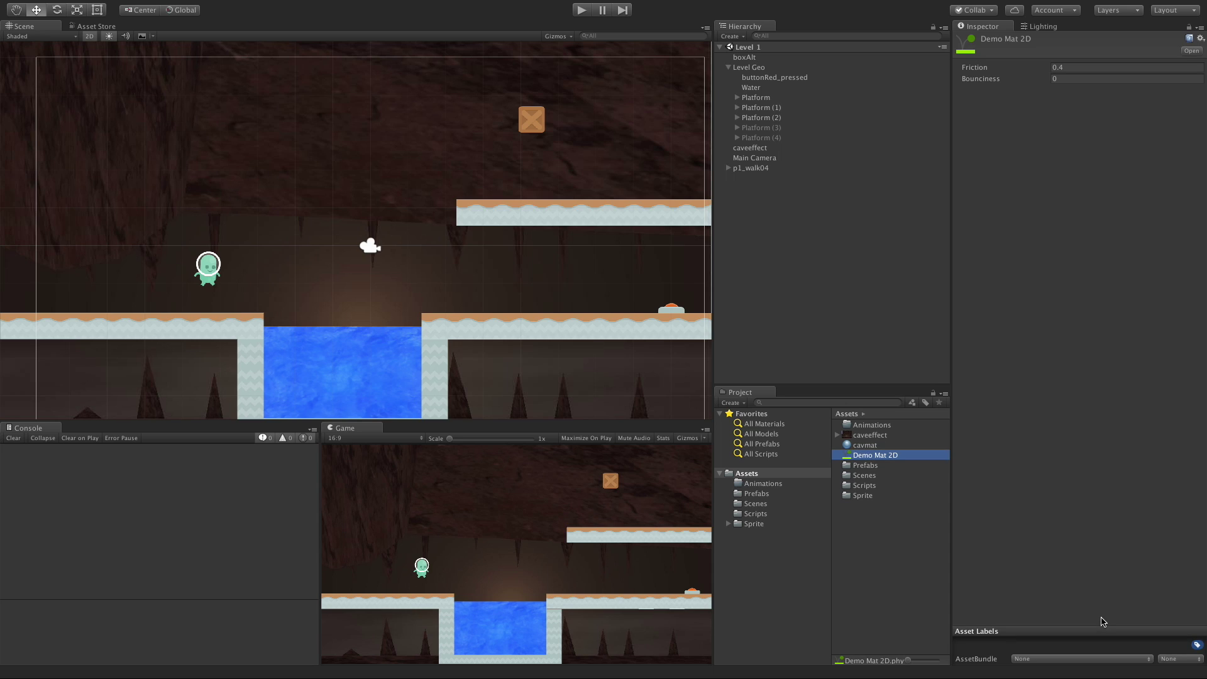
- Check Demo Mat 2D's friction and bounciness, then drag it onto Platform (2)
left_click(873, 539)
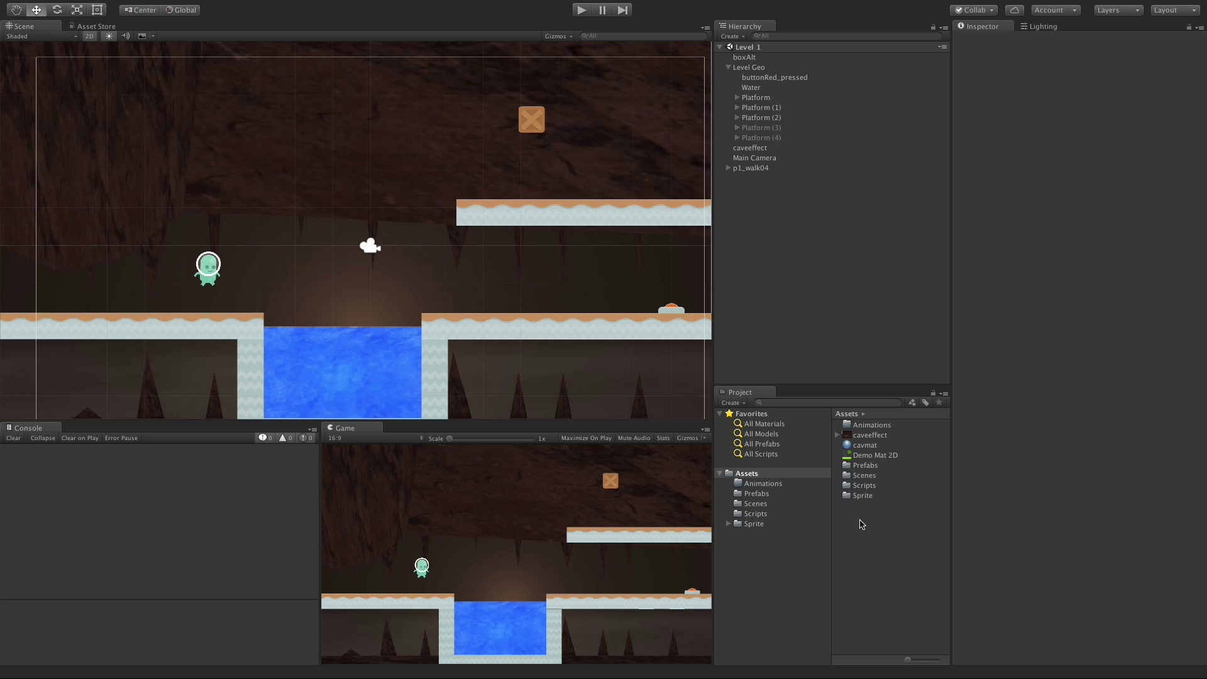
left_click(900, 455)
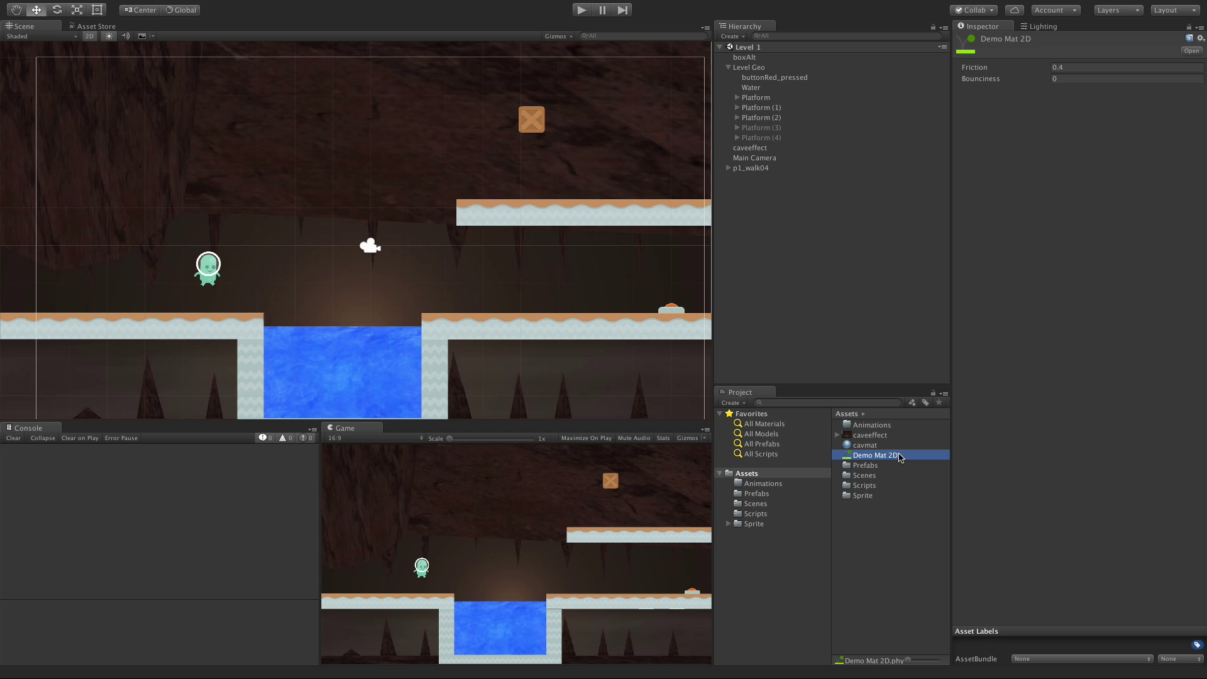
left_click(773, 118)
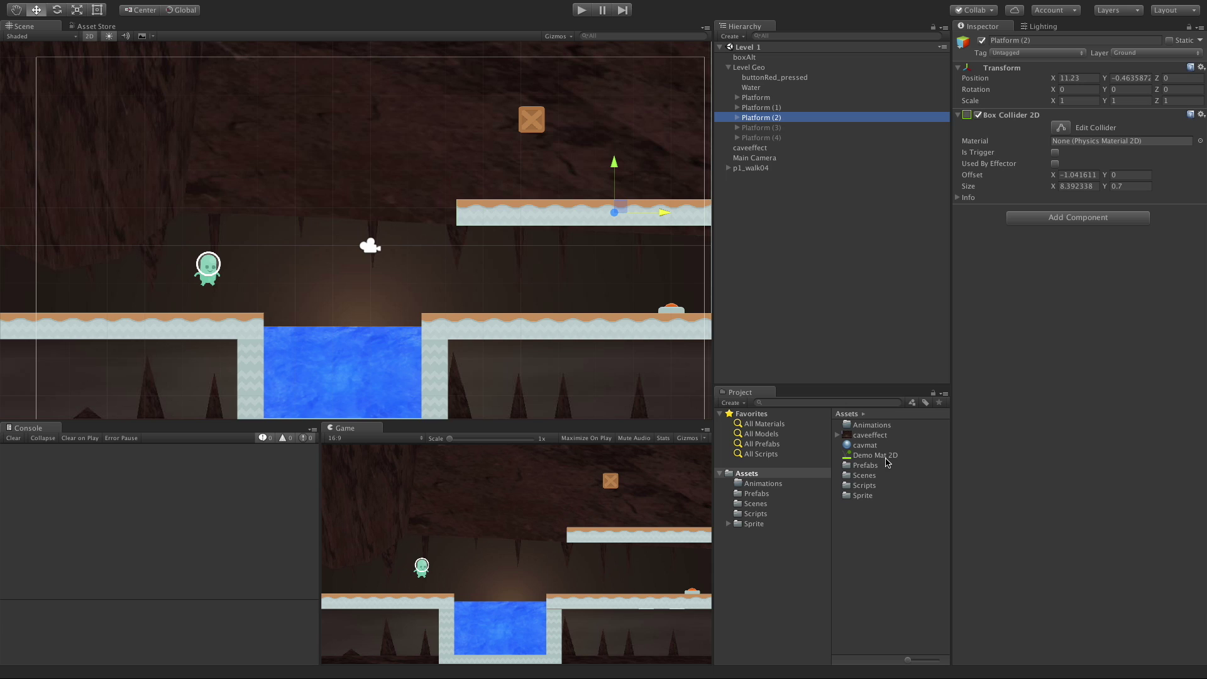
left_click_drag(891, 461, 1089, 406)
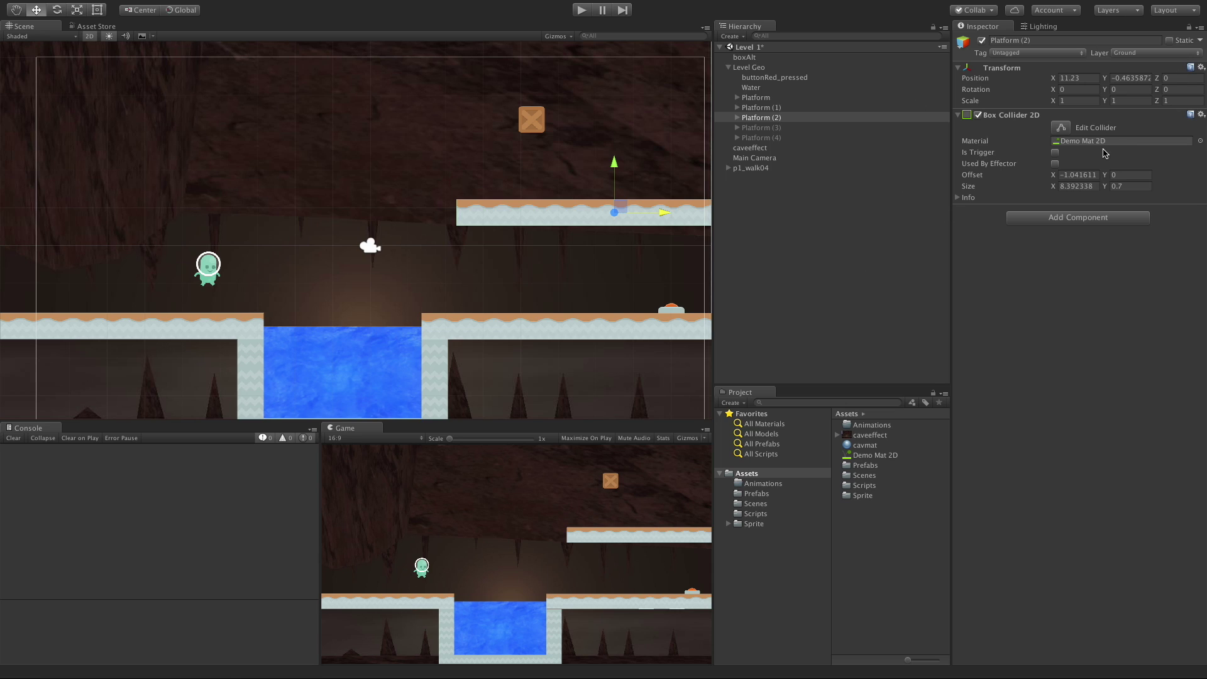
- Give Demo Mat 2D bounciness 1 and friction 0, then enter Play mode to test
left_click(873, 455)
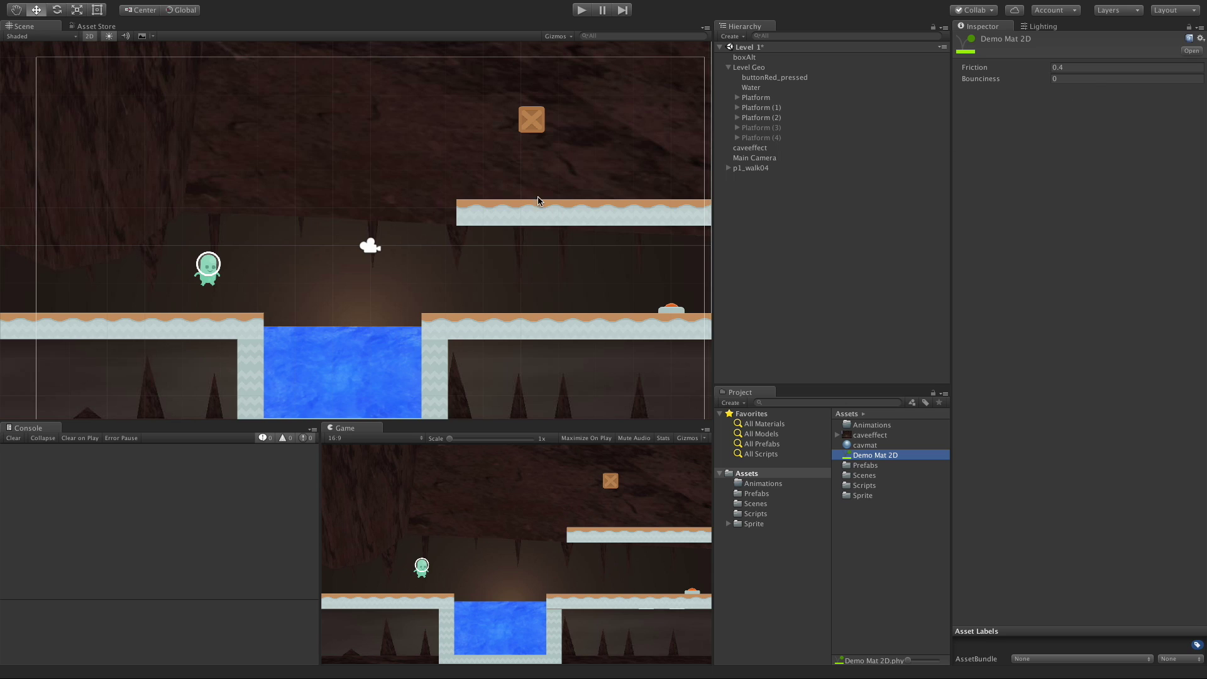
left_click(1069, 77)
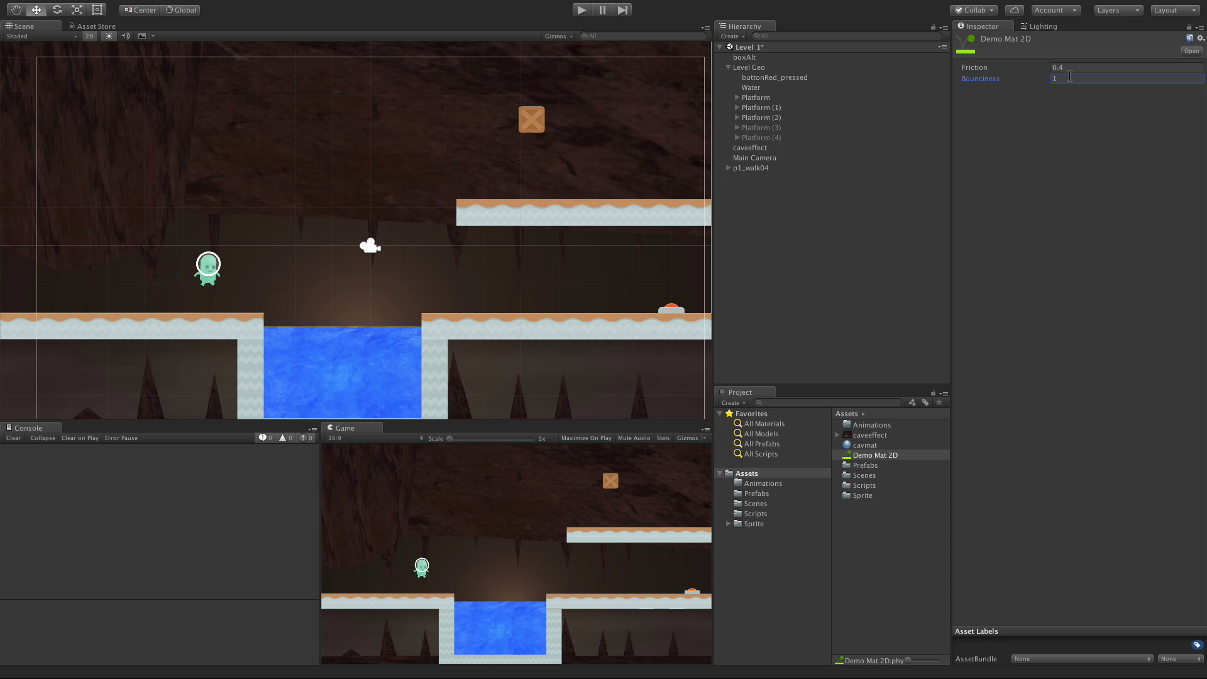
left_click(1077, 68)
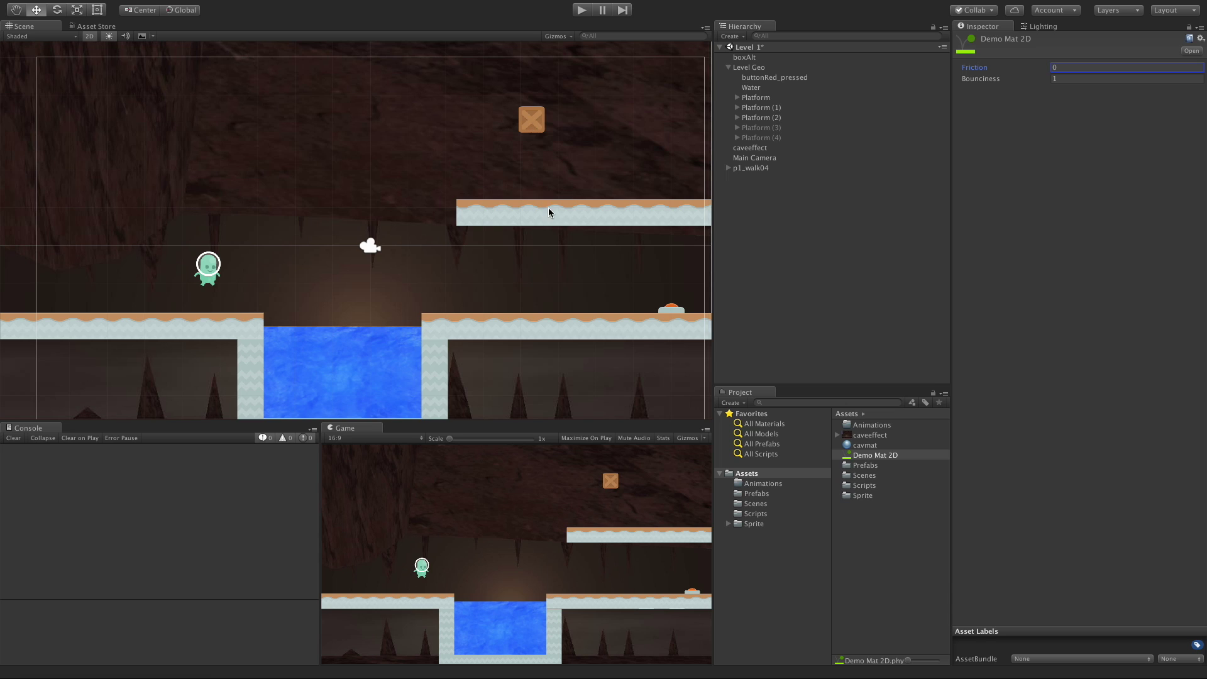
left_click(581, 10)
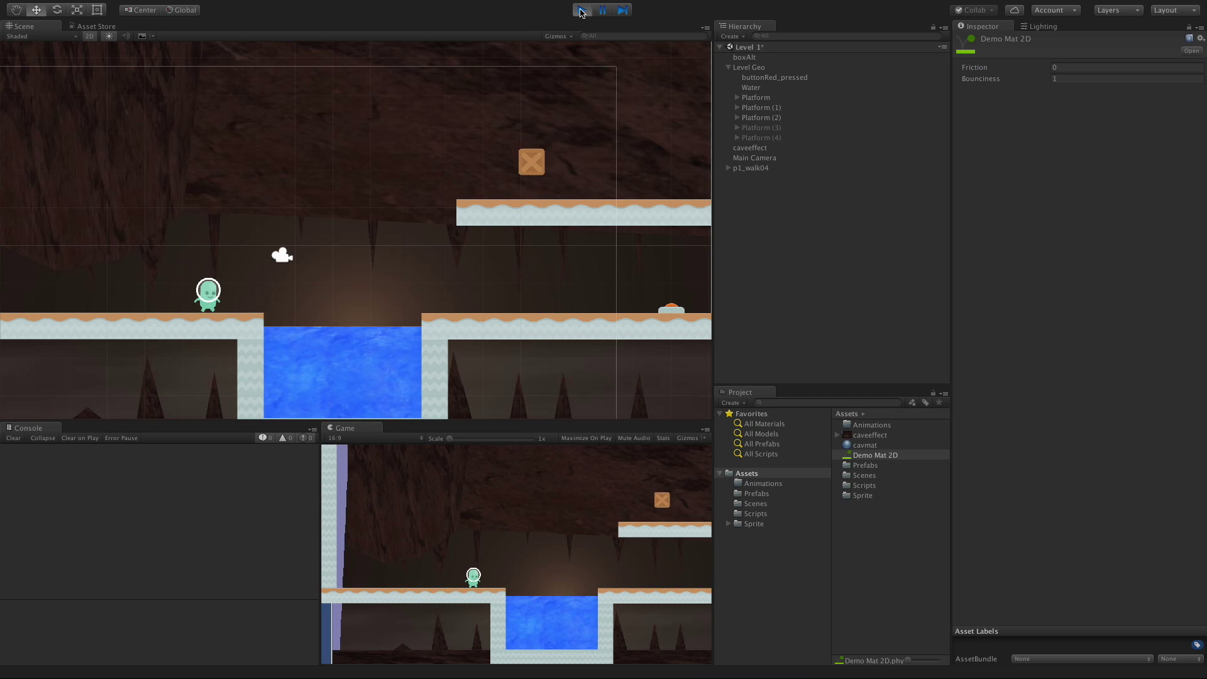
- Set Demo Mat 2D's bounciness to 0 and play-test it
left_click(581, 11)
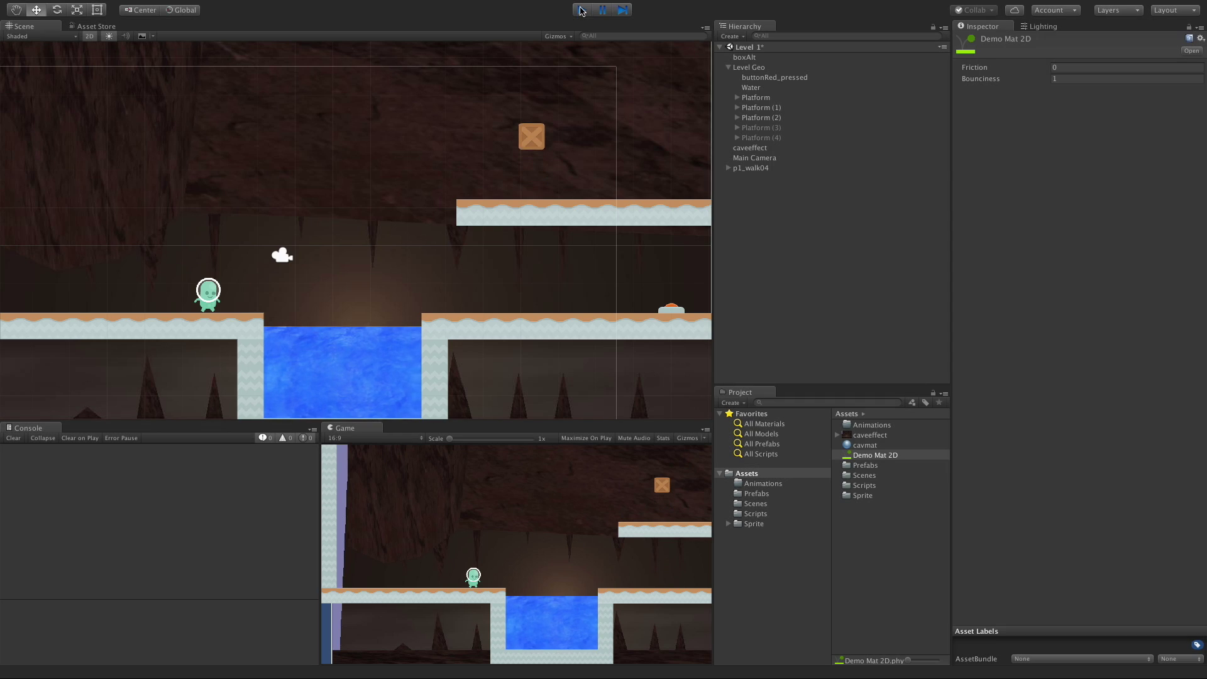
left_click(1067, 79)
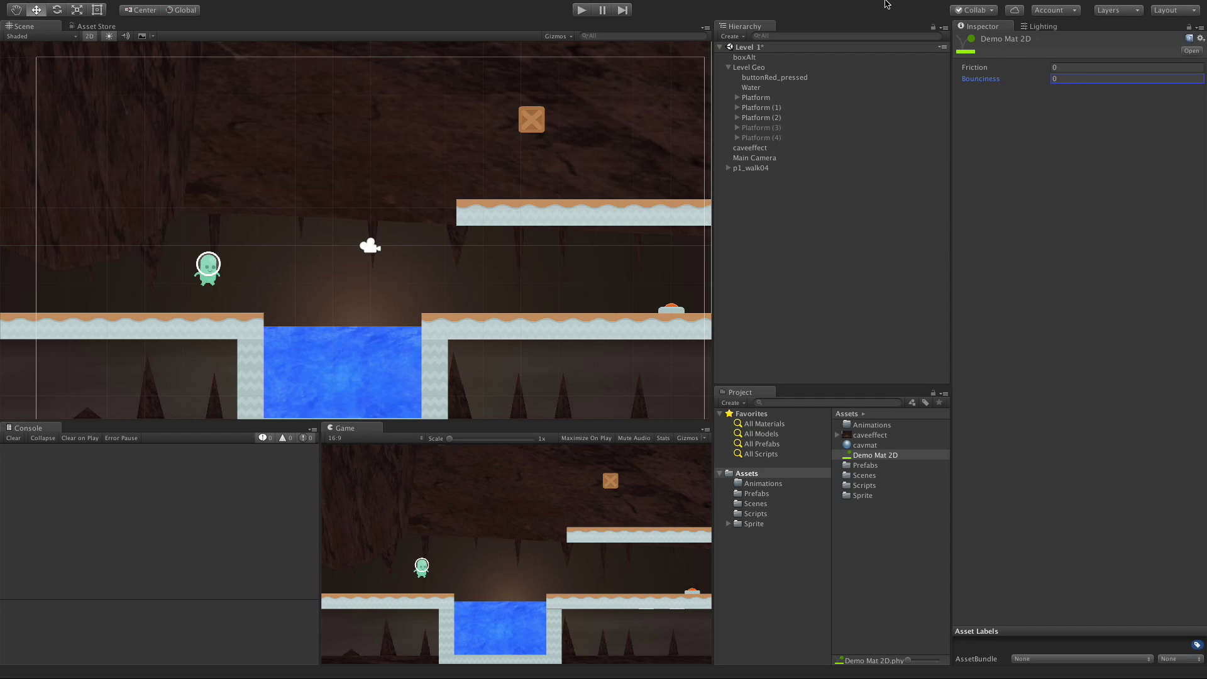
left_click(579, 11)
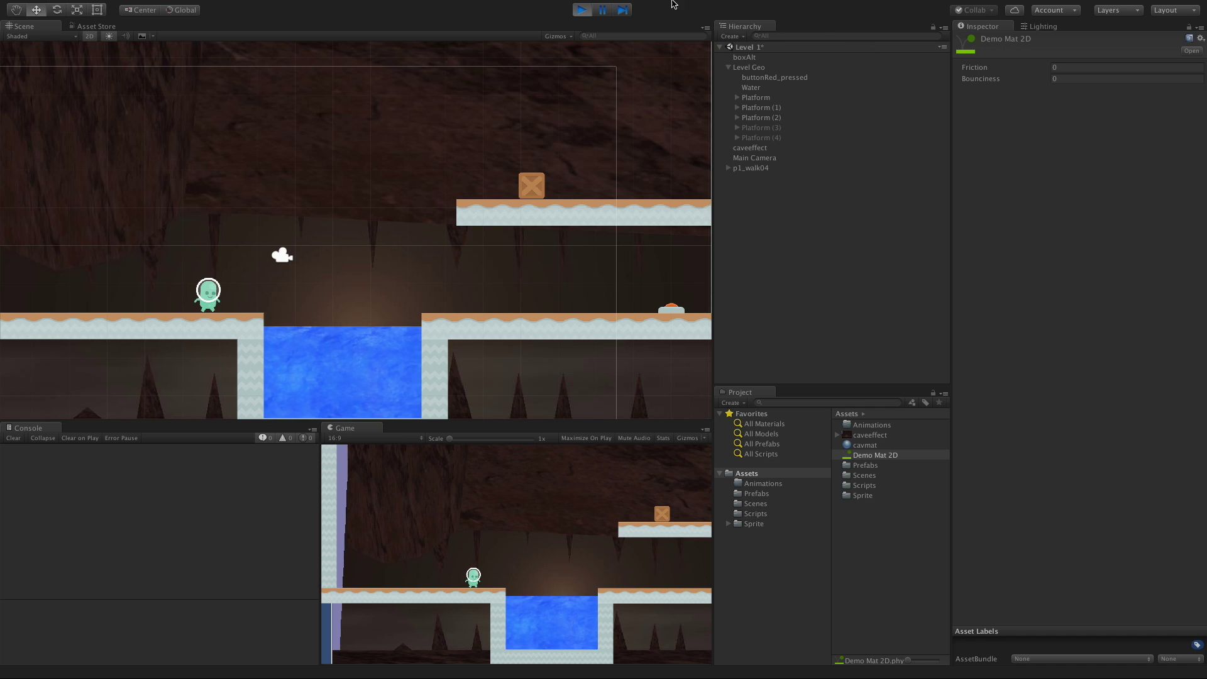
- Raise the bounciness to 5, play-test it, then stop Play mode
left_click(581, 10)
left_click(1079, 77)
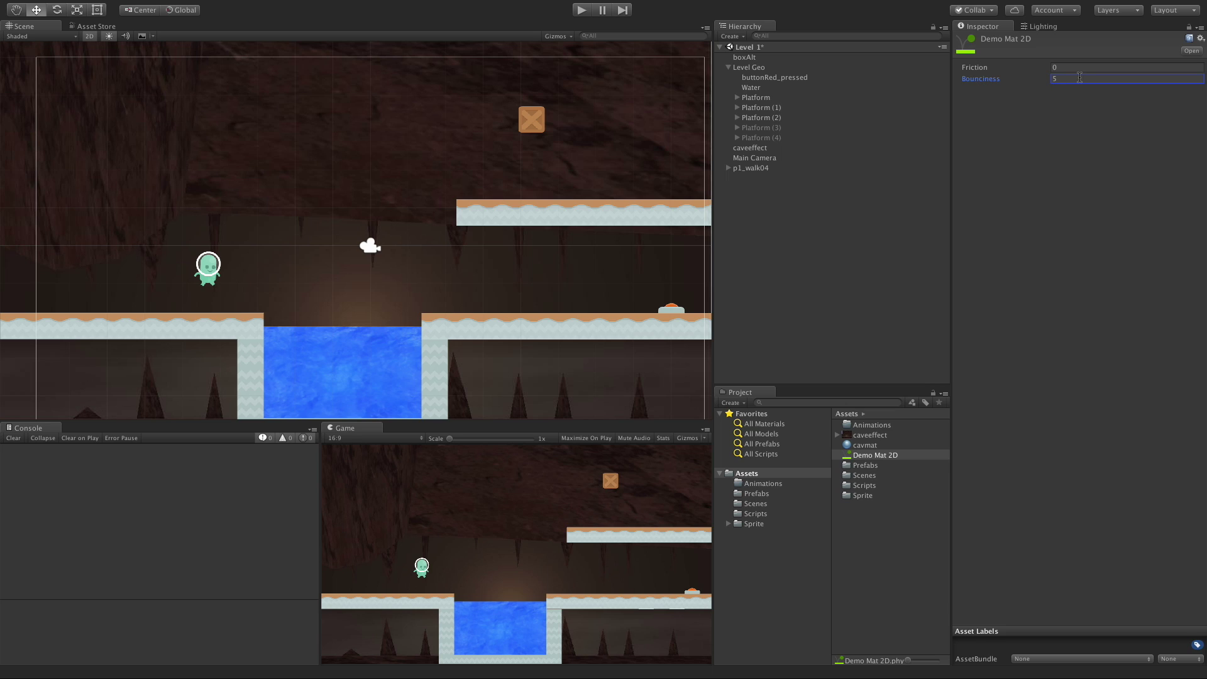
left_click(581, 10)
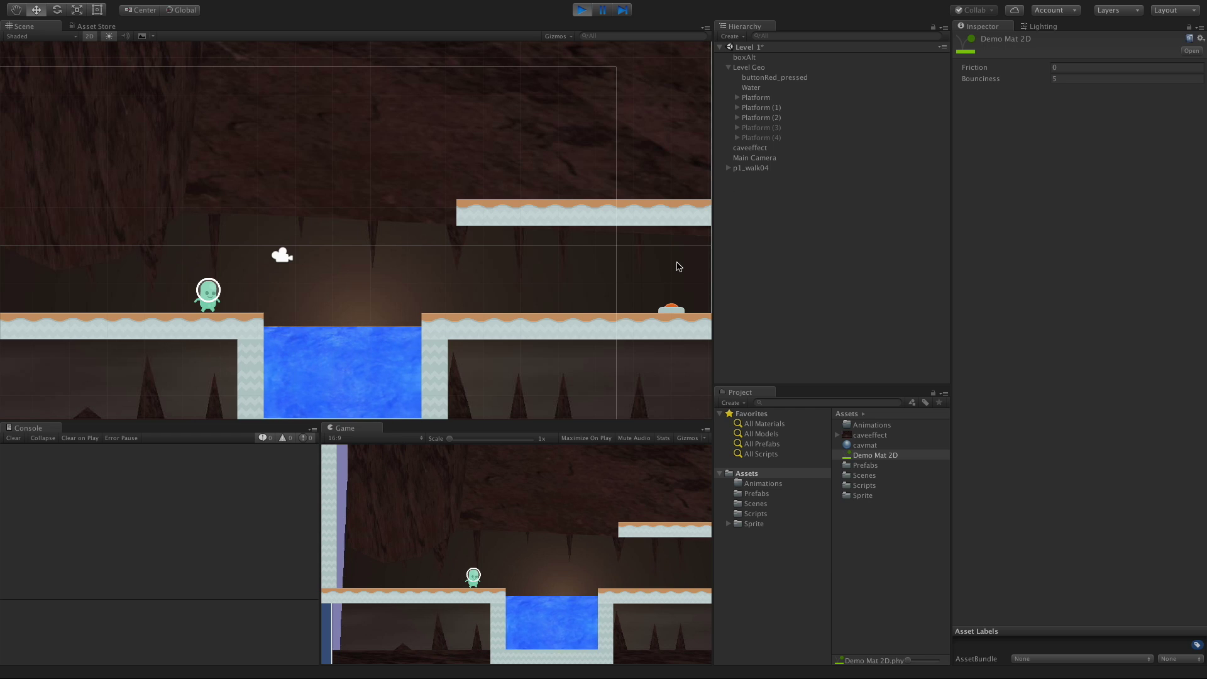
scroll(585, 203, "up", 5)
scroll(585, 203, "down", 10)
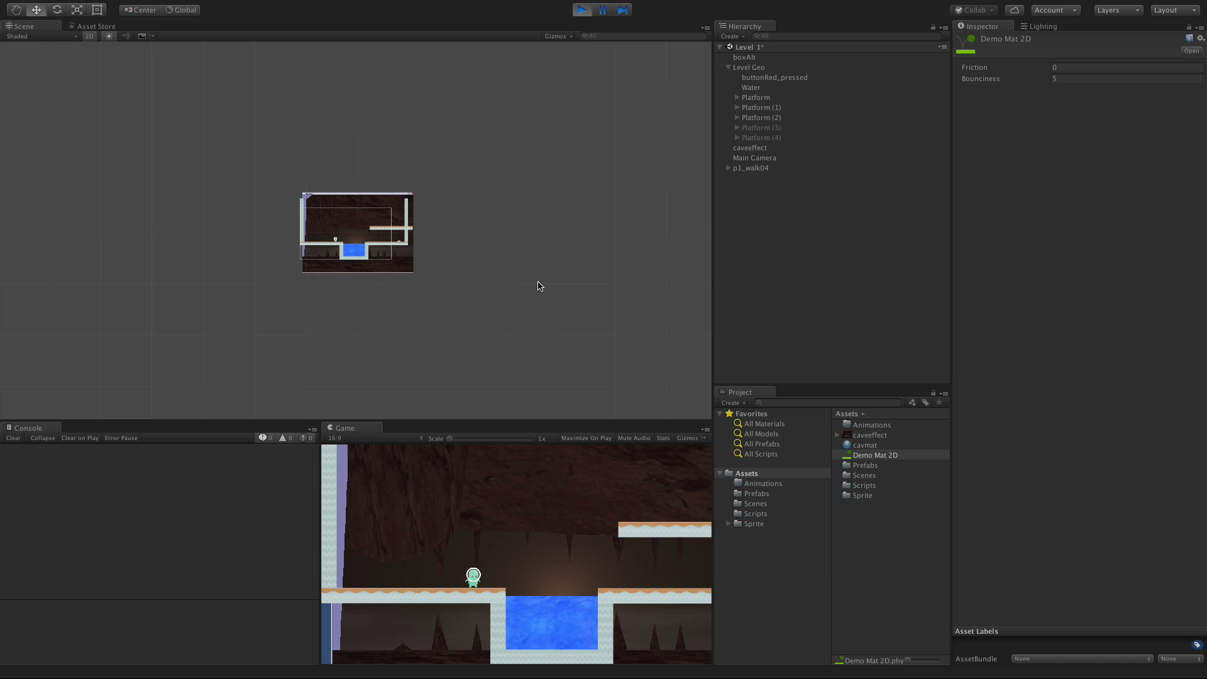
left_click(581, 10)
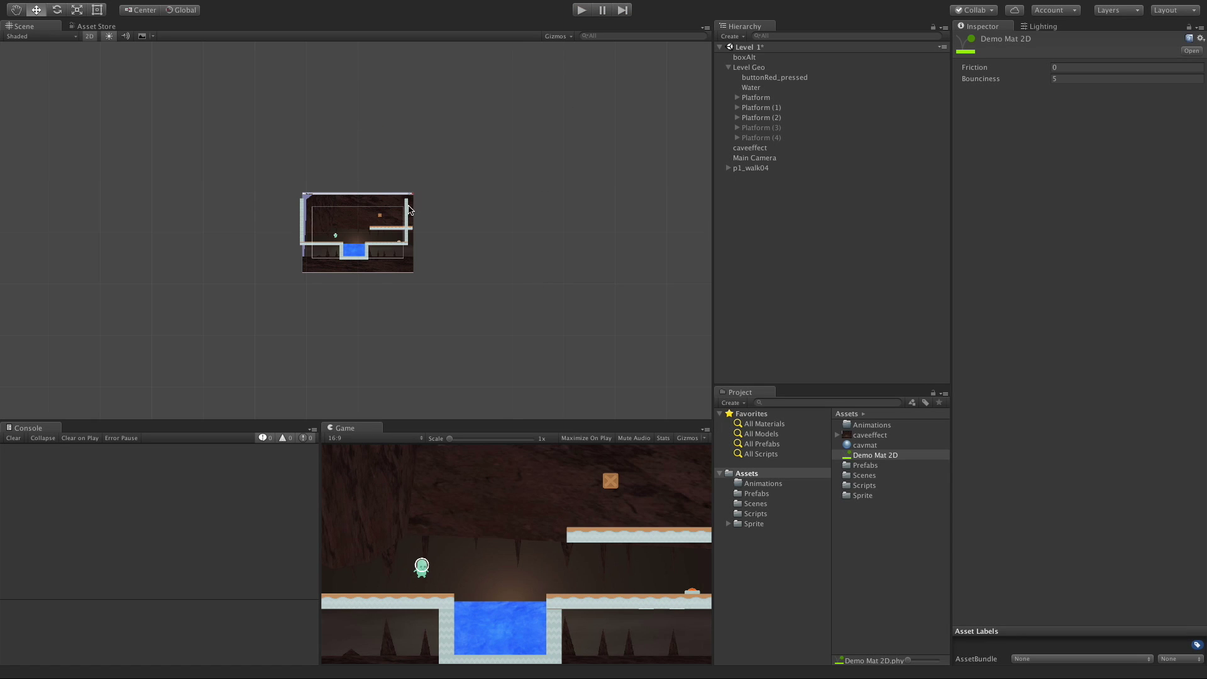
scroll(382, 228, "up", 5)
scroll(381, 228, "up", 4)
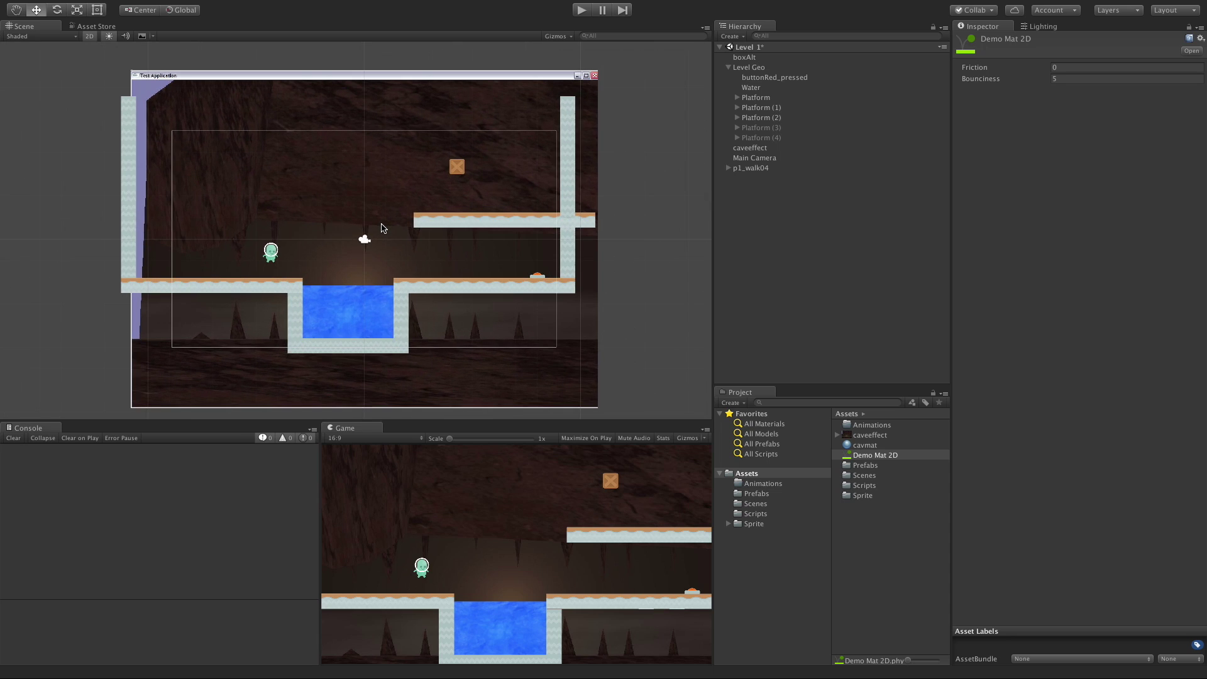
- Set Demo Mat 2D to bounciness 0 and friction 10
left_click(1076, 76)
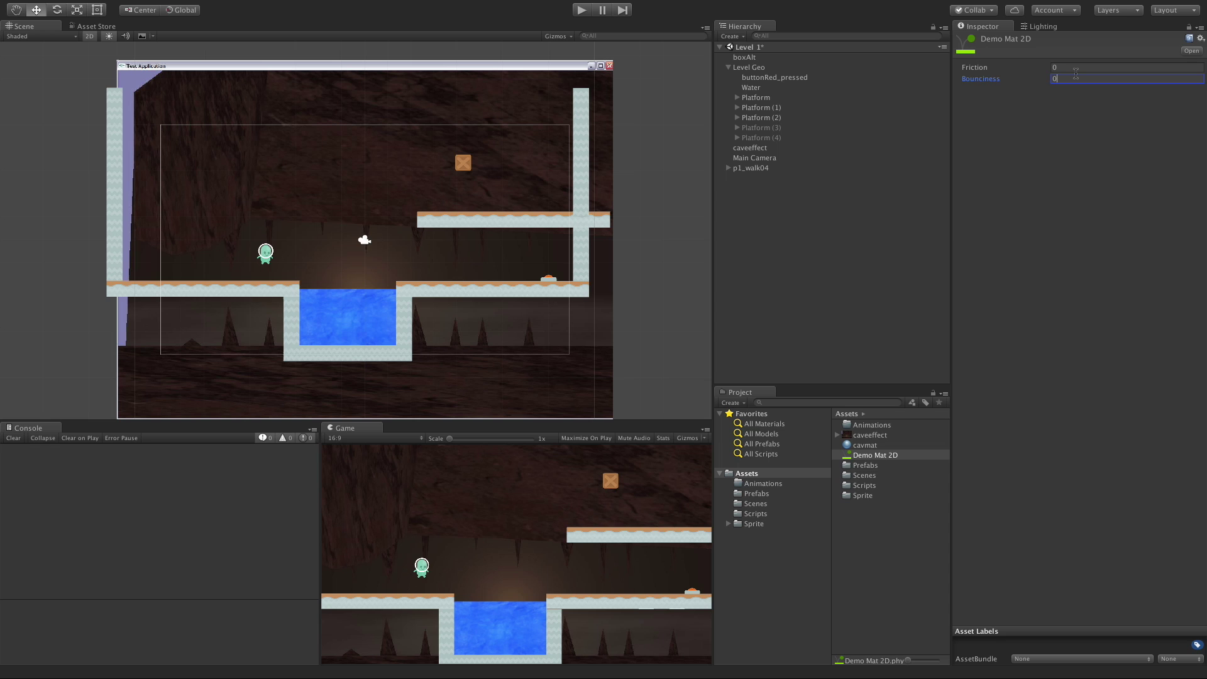
left_click(1076, 66)
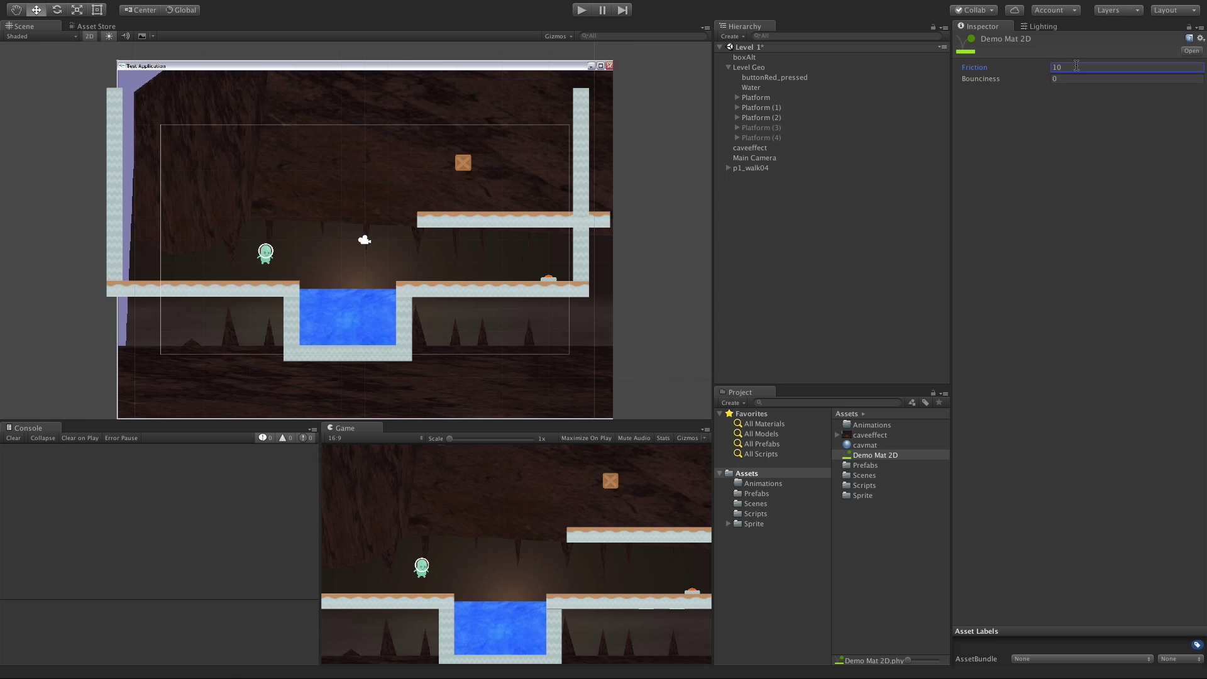
scroll(393, 224, "up", 5)
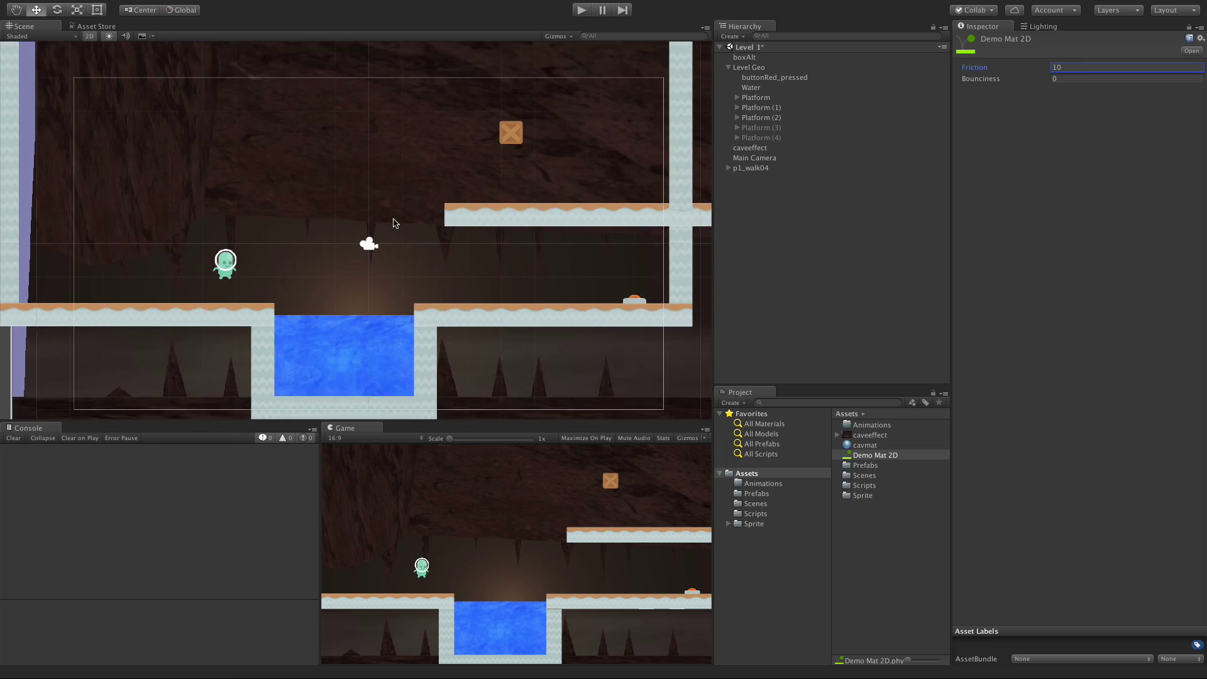
- Rotate Platform (2) to Z 45 and slide it left into a ramp toward the water
left_click(763, 119)
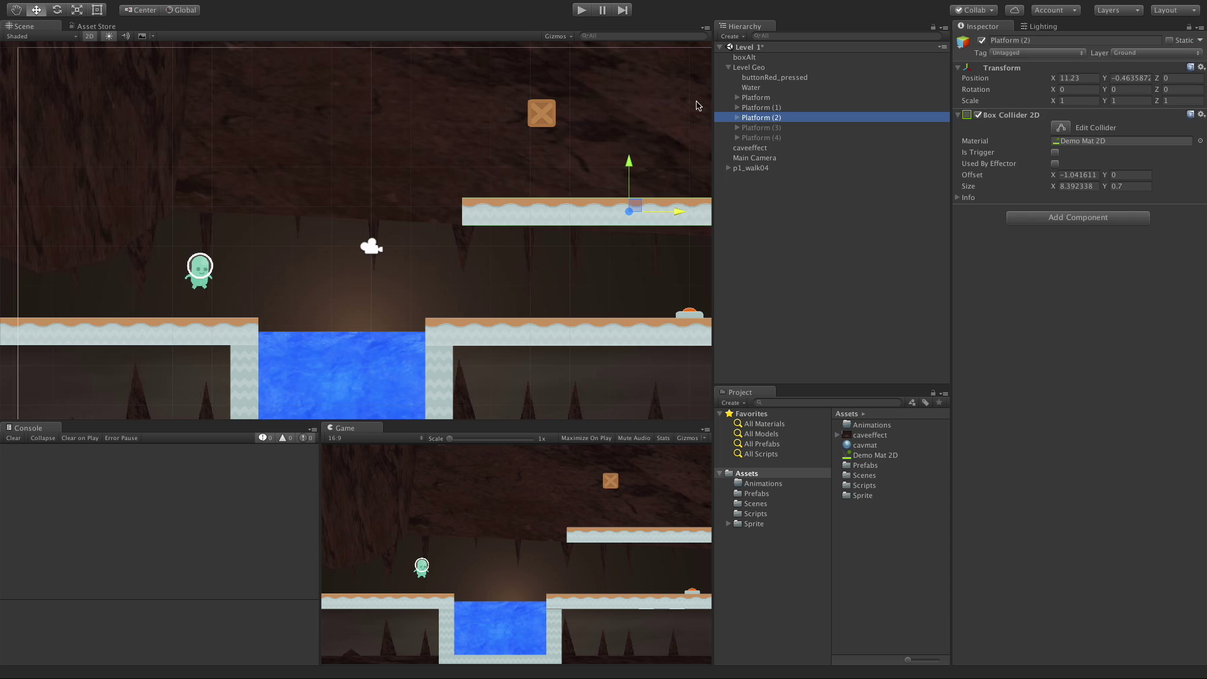
left_click(1174, 90)
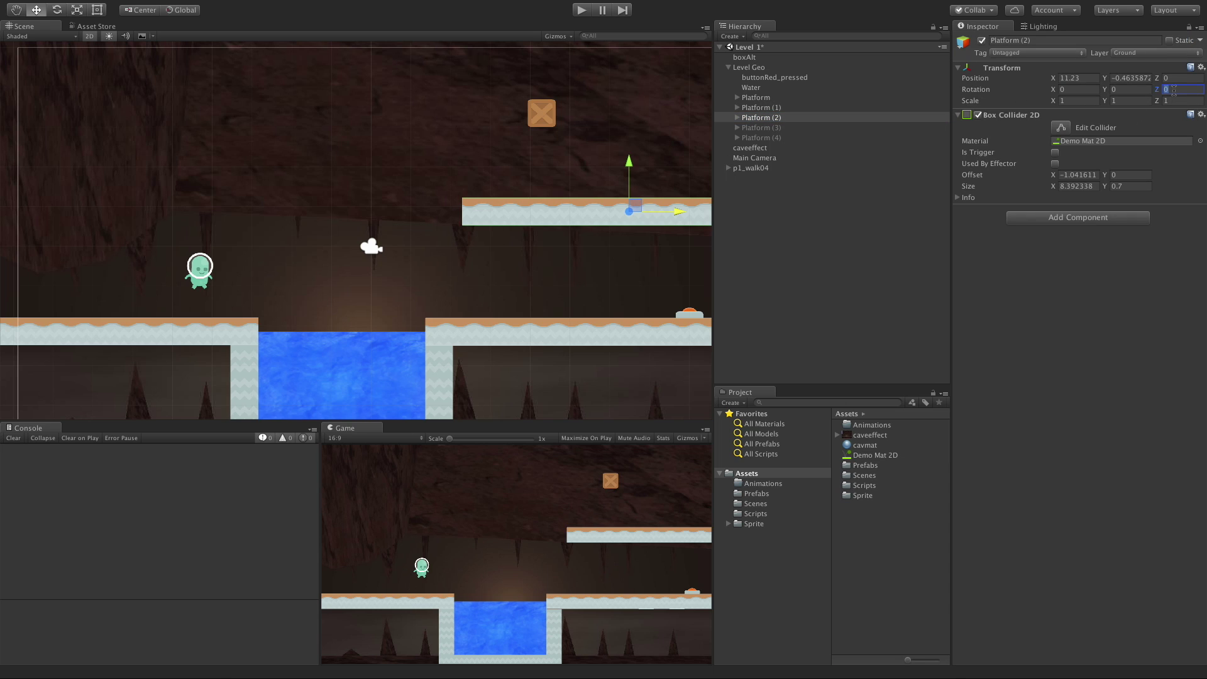
type("45")
left_click(542, 113)
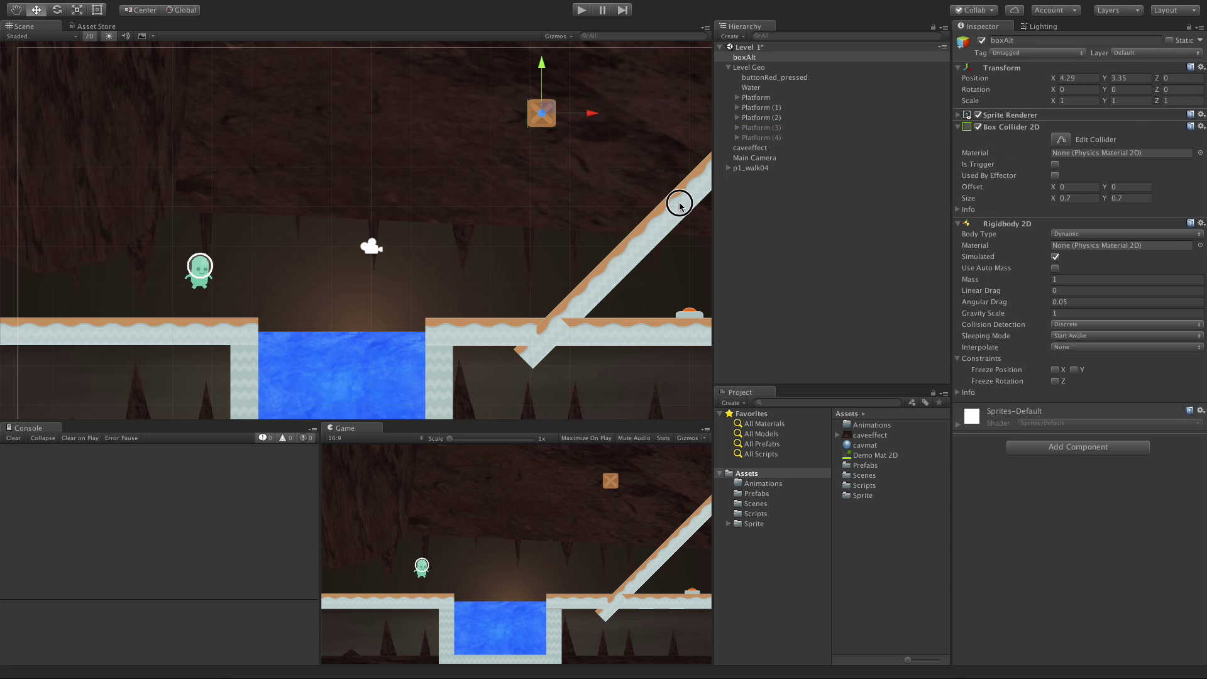
left_click(679, 206)
left_click(762, 117)
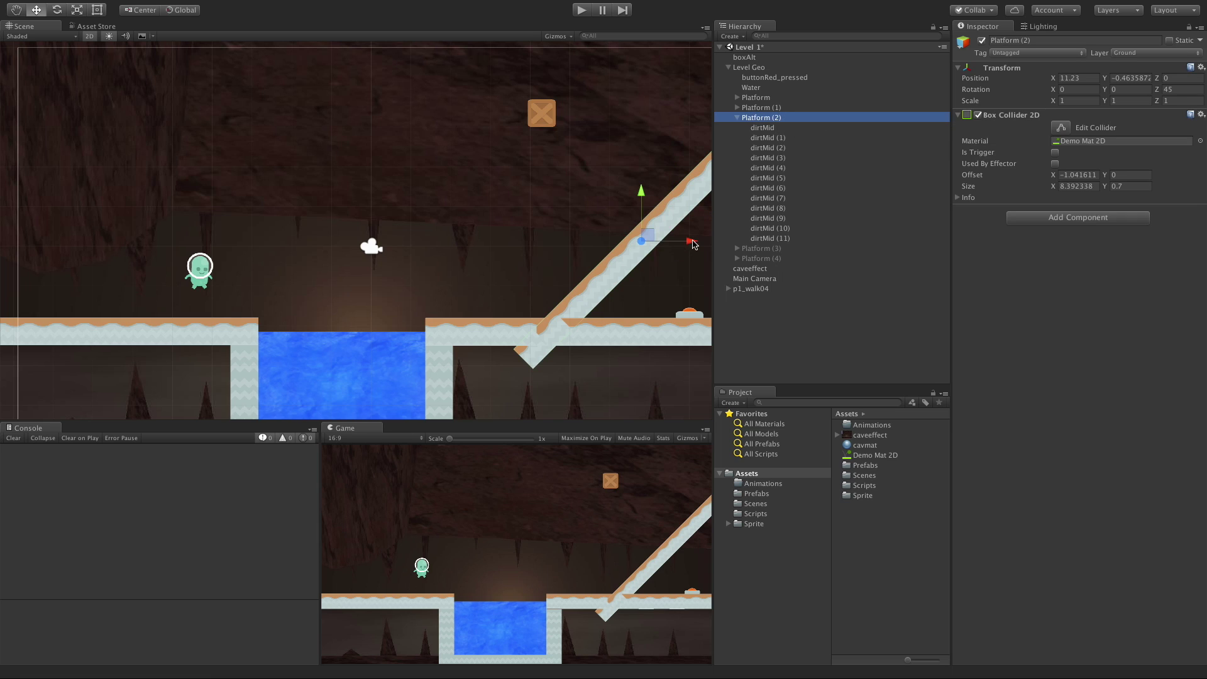
left_click_drag(691, 243, 538, 245)
- Rotate the crate boxAlt to Z 45 and move it onto the ramp top
left_click(541, 113)
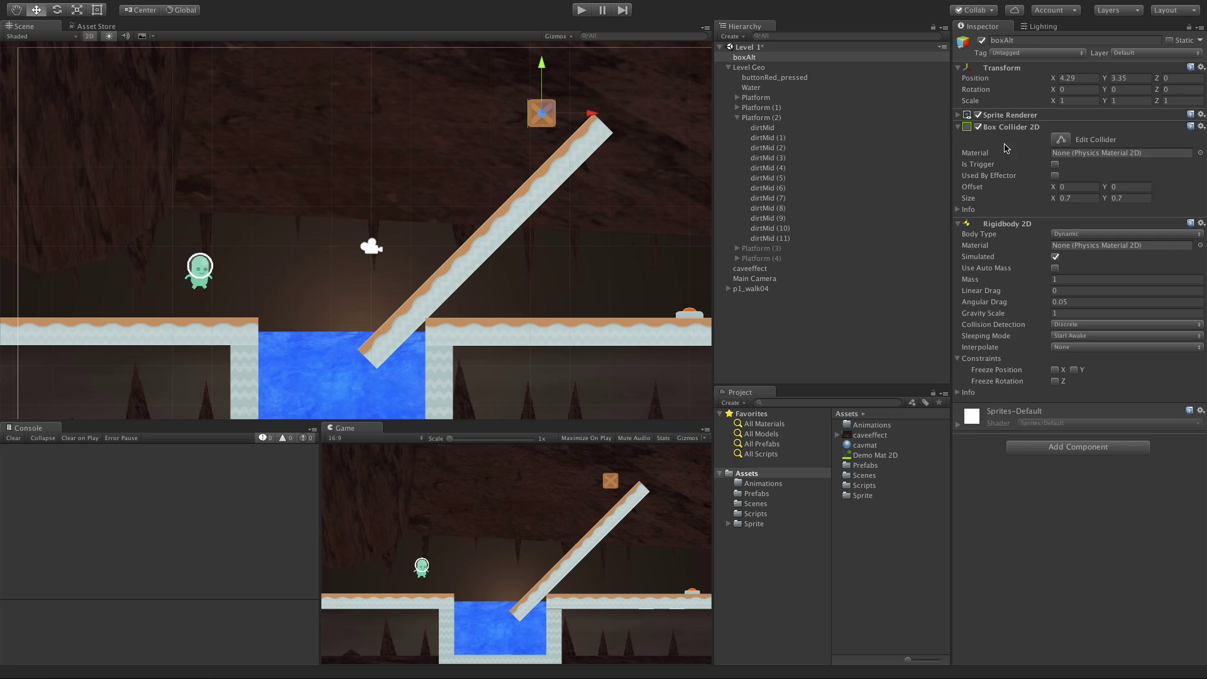
left_click(1182, 89)
type("45")
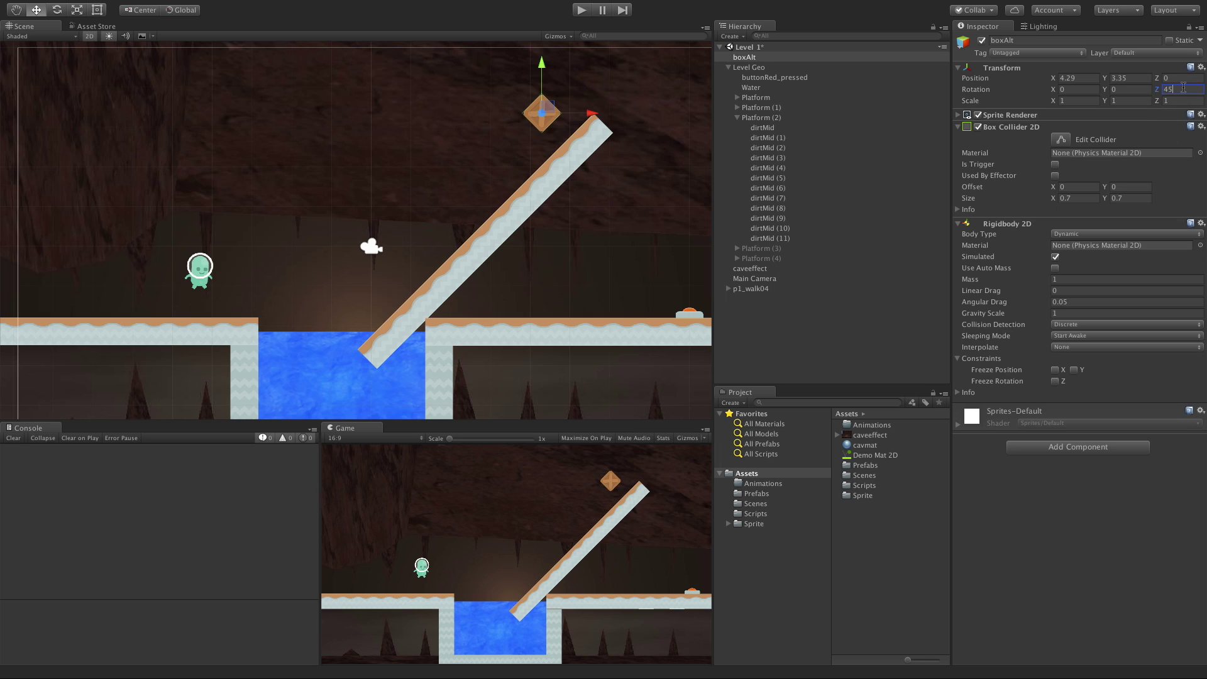
left_click_drag(591, 113, 619, 117)
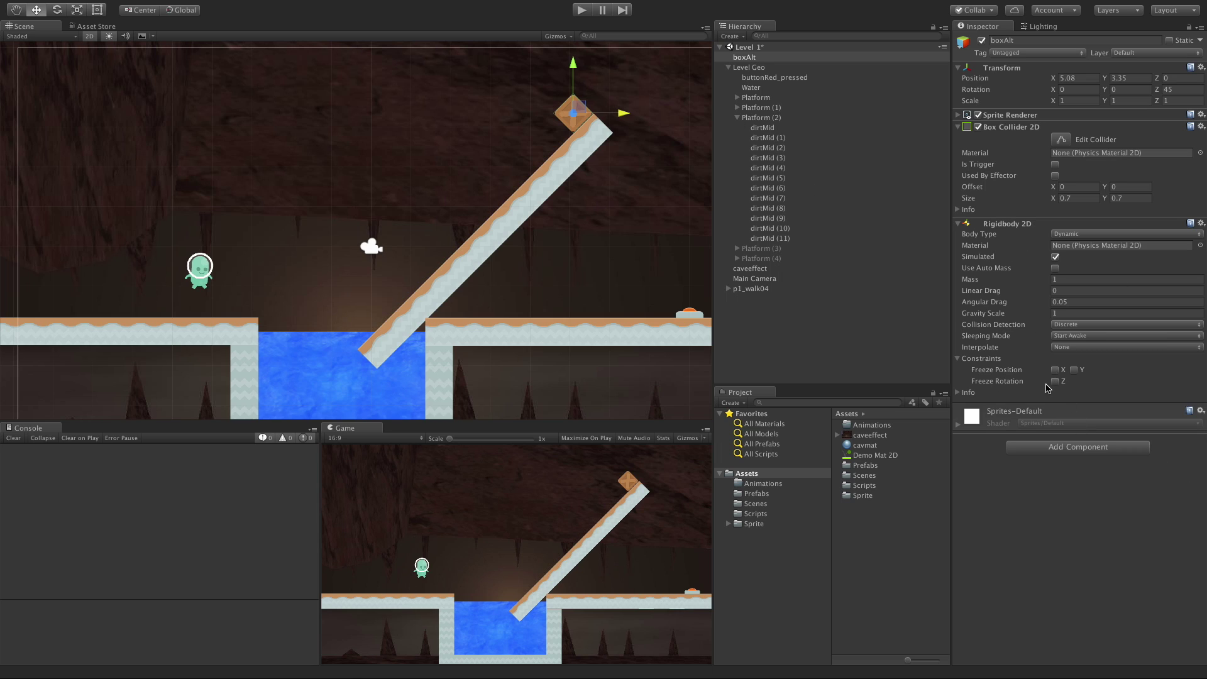
- Play-test the crate, enable Rigidbody 2D Freeze Rotation Z, and test again
left_click(581, 10)
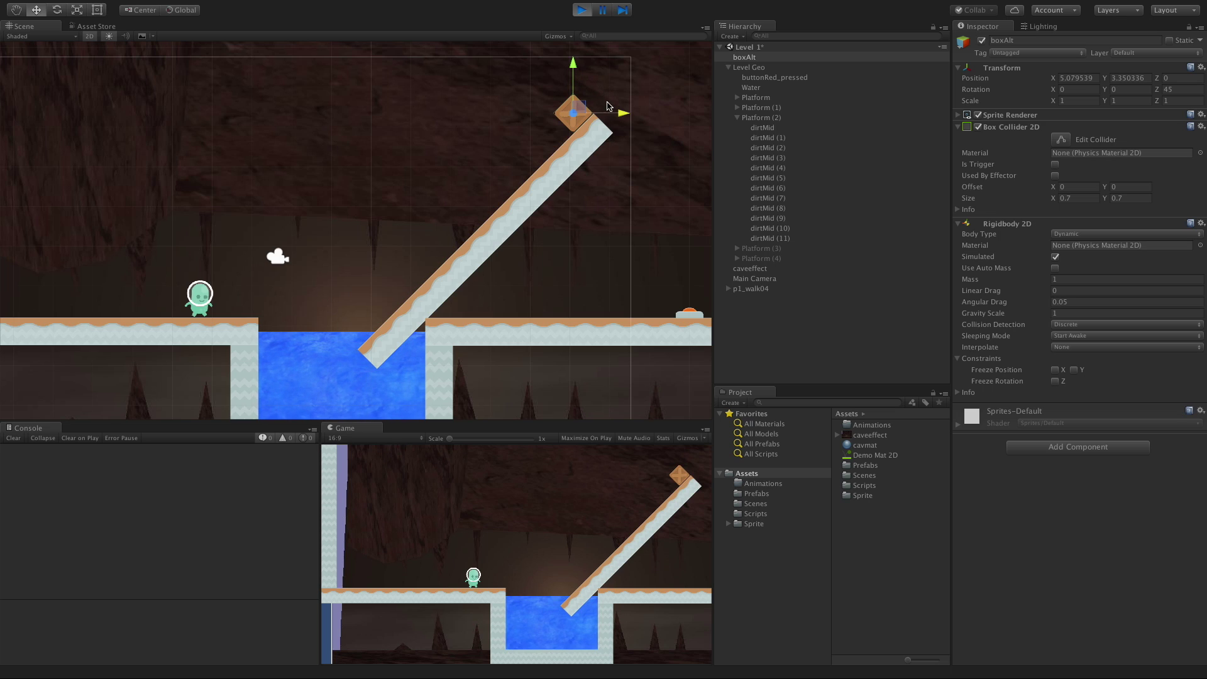
left_click_drag(622, 113, 618, 116)
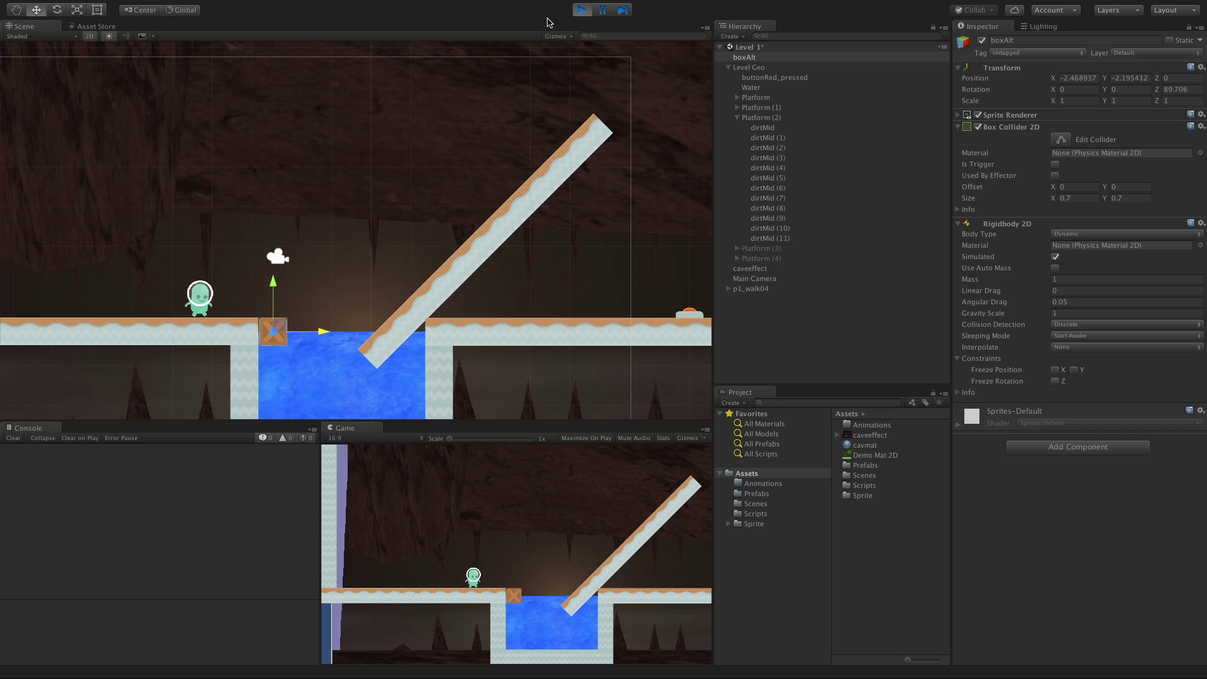
left_click(582, 11)
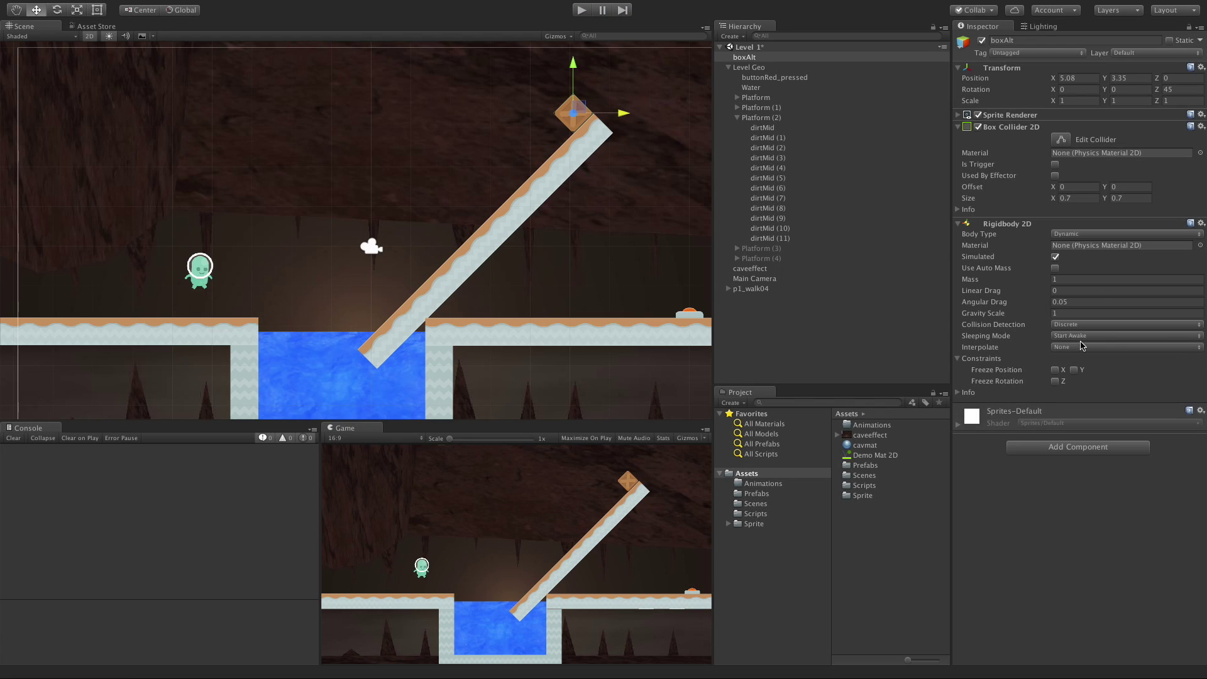
left_click(1055, 381)
left_click(582, 10)
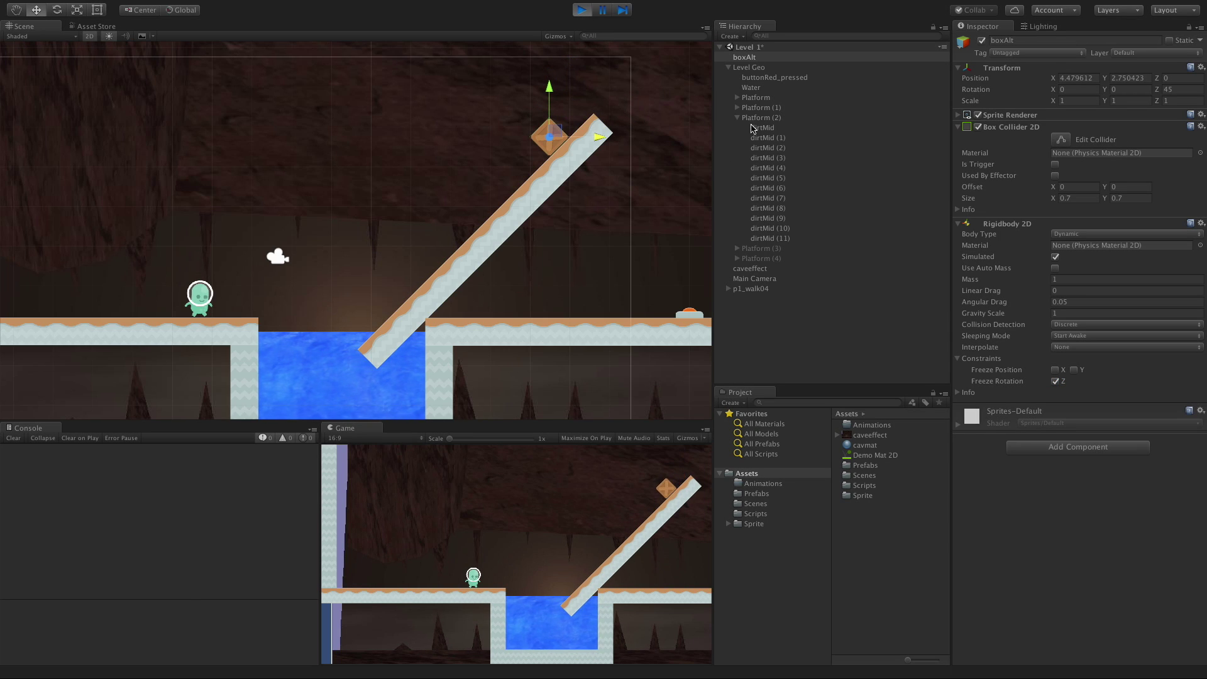
- Set Demo Mat 2D's friction to 0
left_click(870, 436)
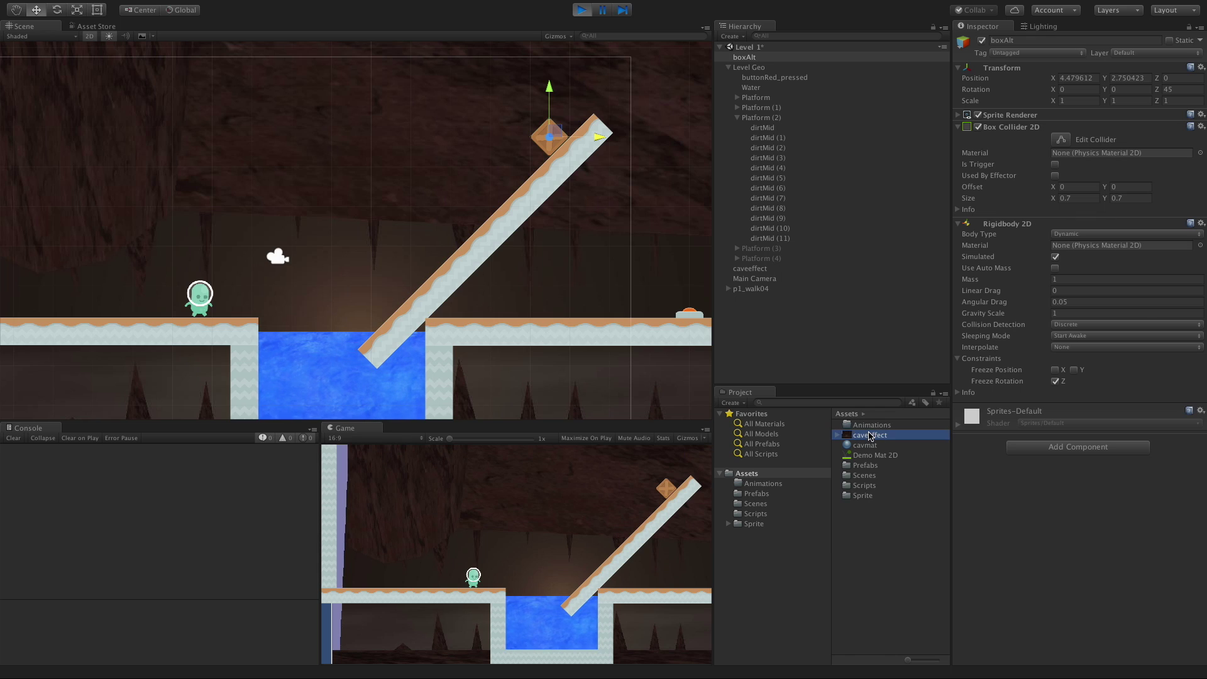
left_click(873, 456)
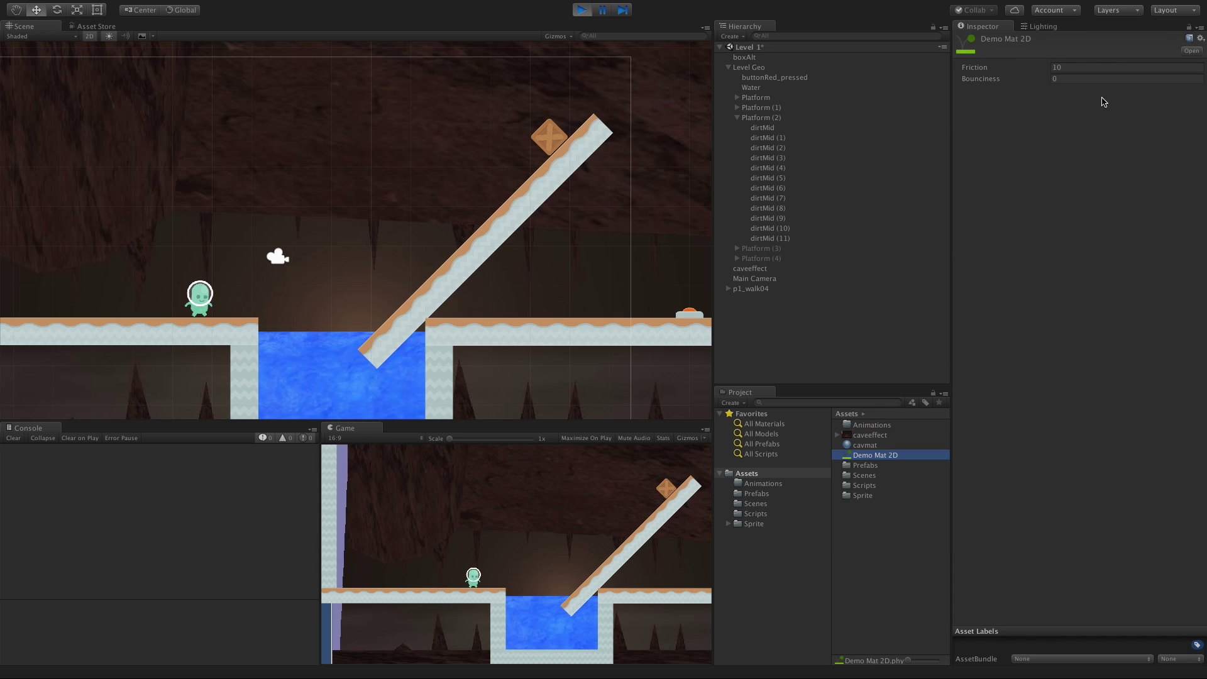
left_click(1115, 68)
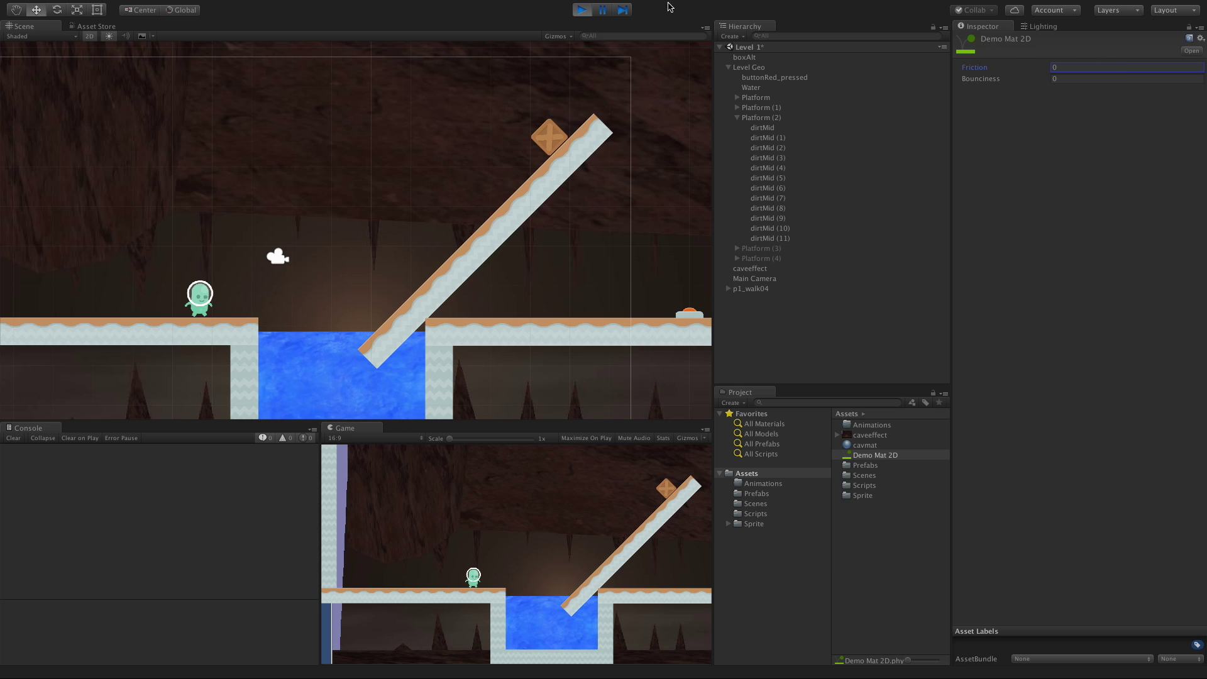
- Lower the crate onto the ramp, replay to watch it slide, then set friction 2
left_click(549, 133)
left_click(549, 134)
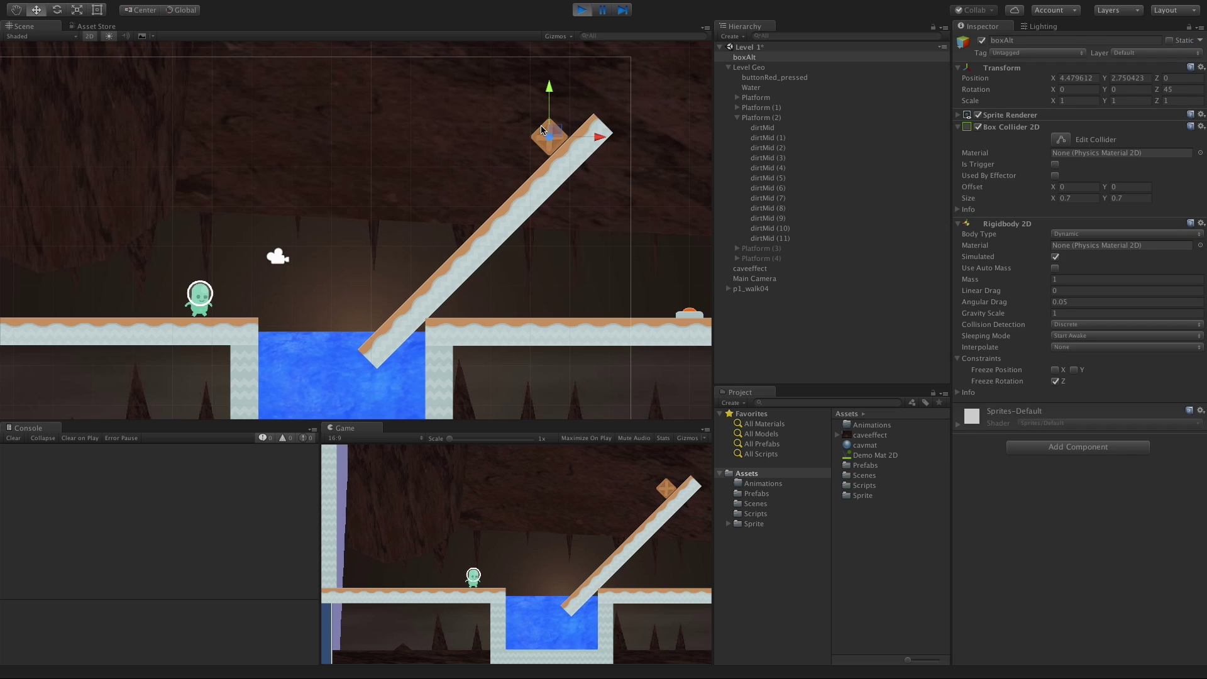
left_click_drag(552, 88, 552, 95)
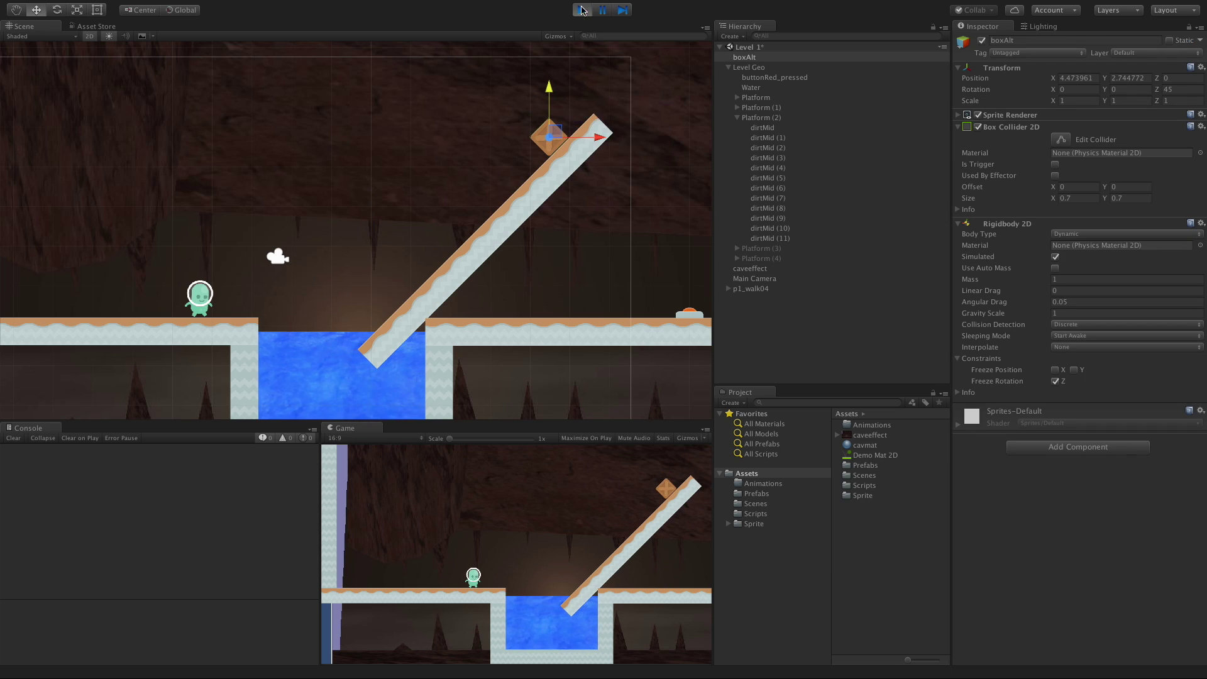
left_click(585, 15)
left_click(582, 11)
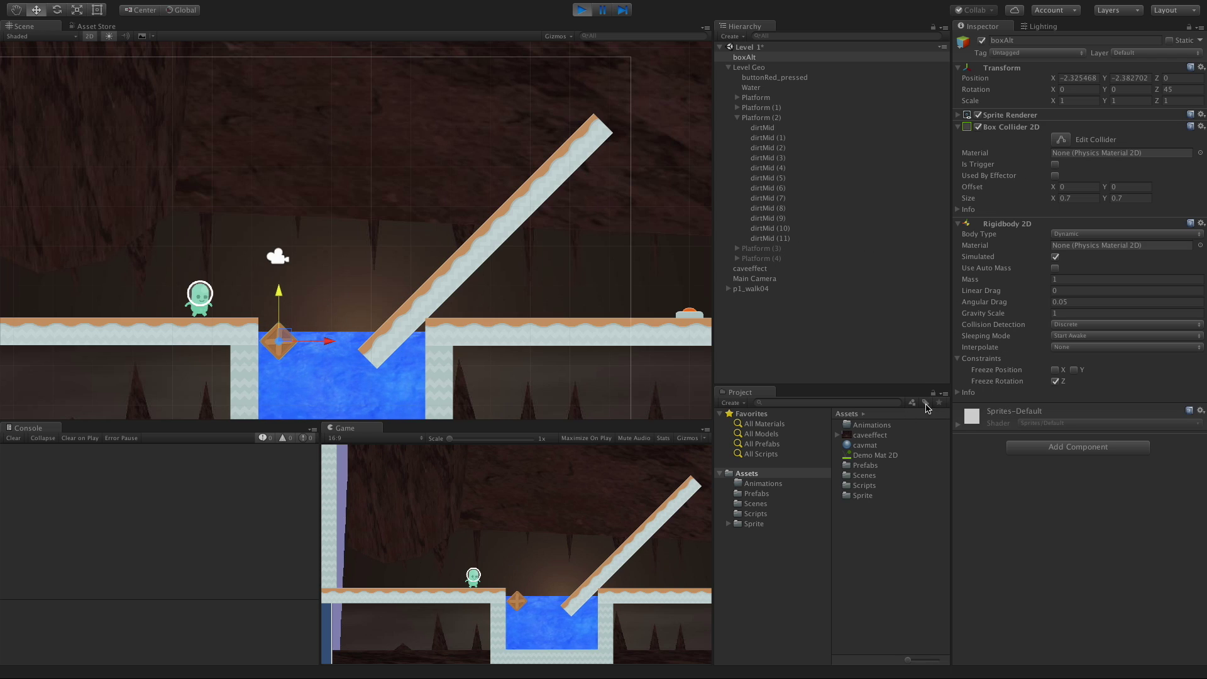
left_click(874, 455)
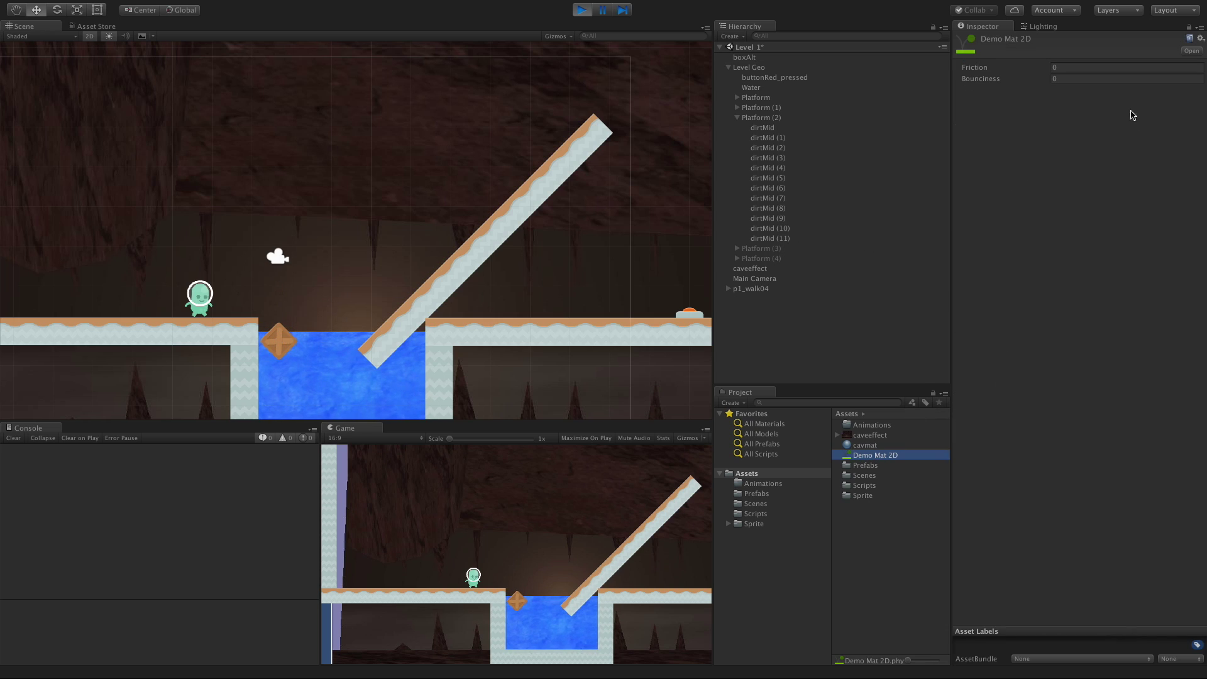
left_click(1072, 67)
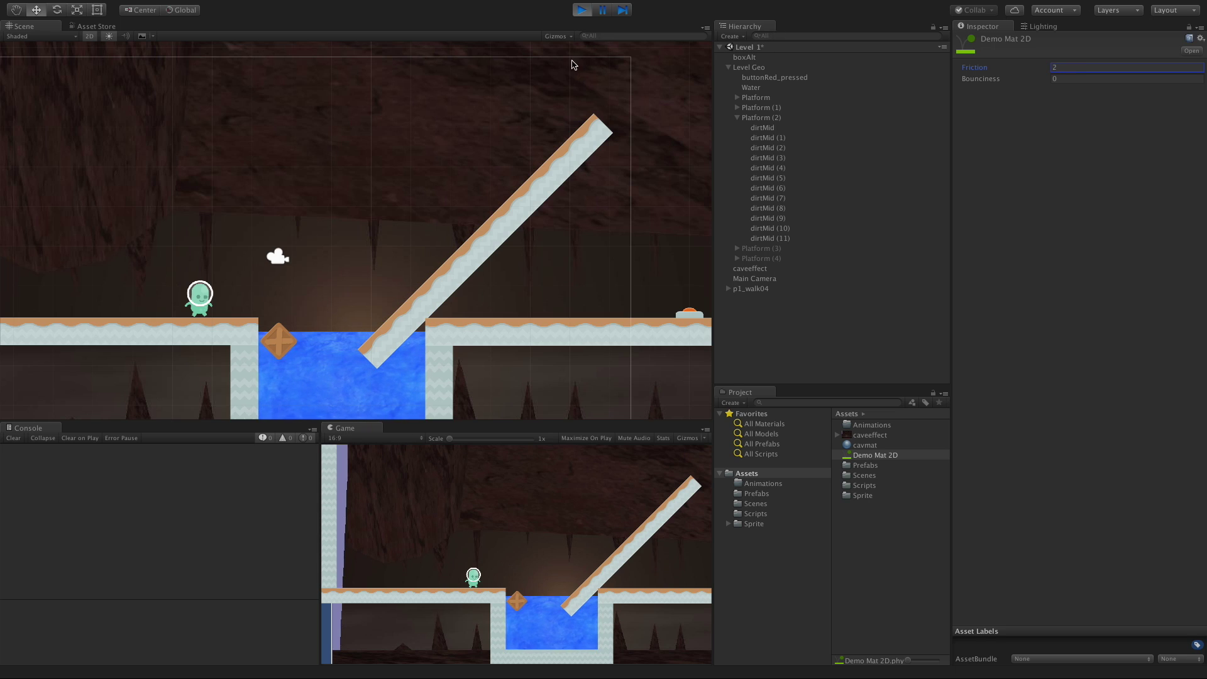
- Play-test the crate on the ramp with friction 2, then stop to reset
left_click(581, 9)
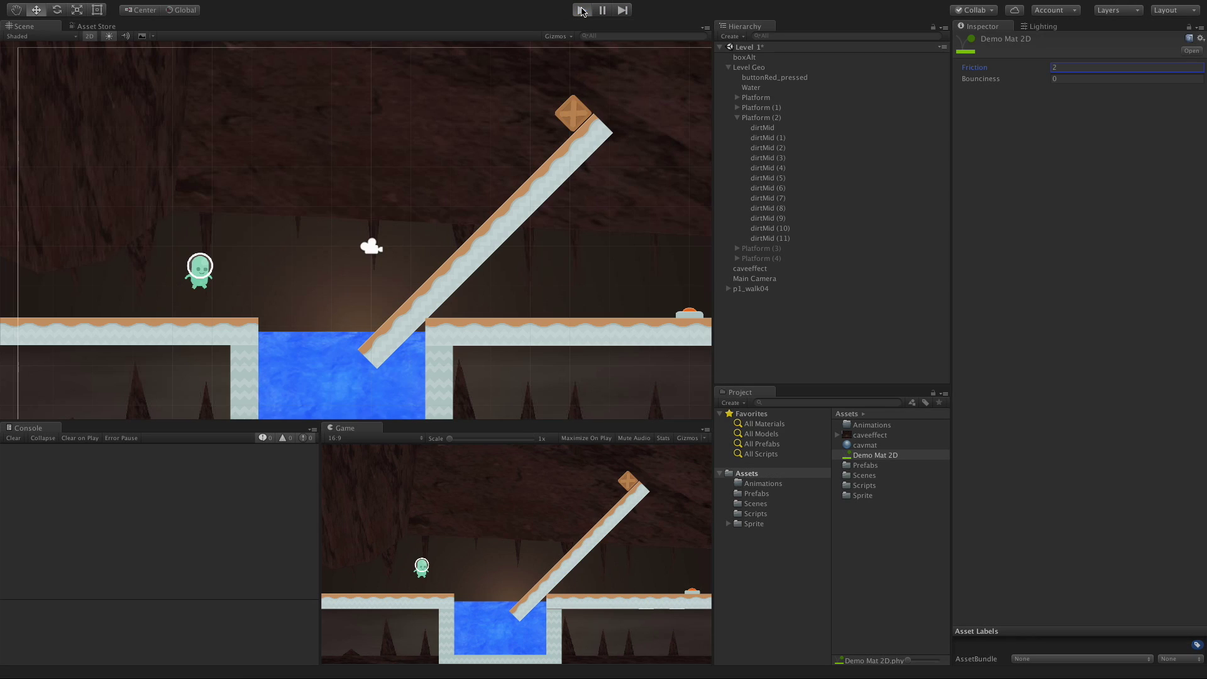
key("ctrl+p")
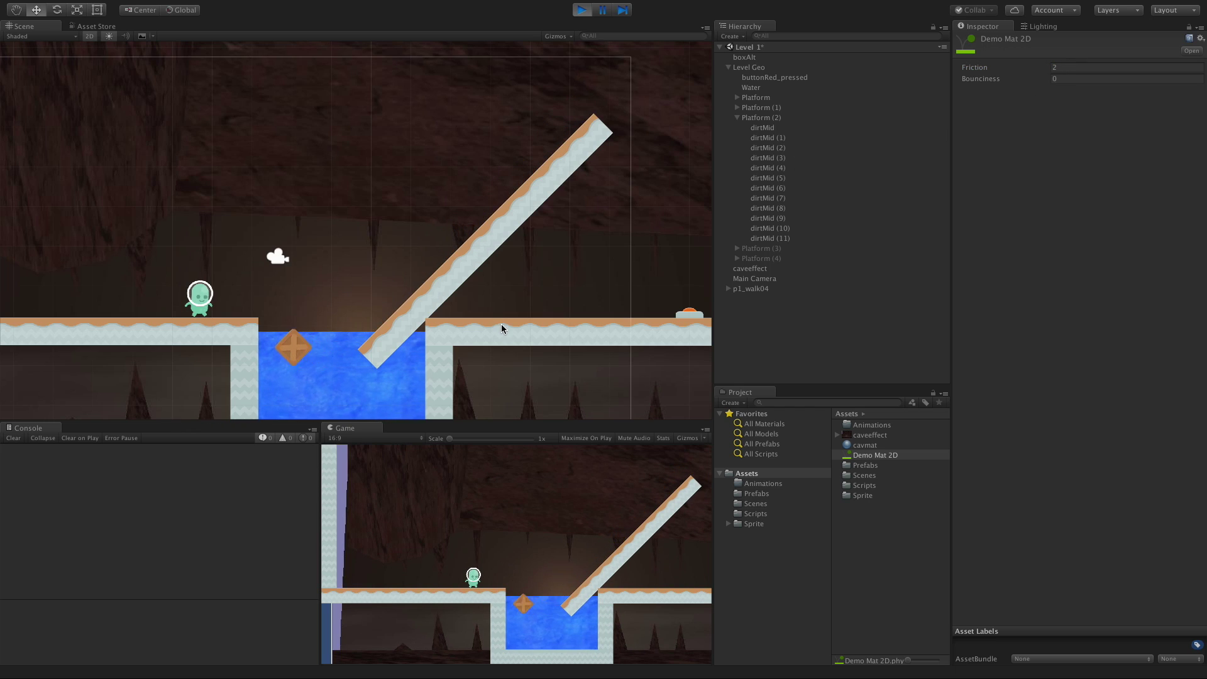
scroll(496, 325, "up", 1)
key("ctrl+p")
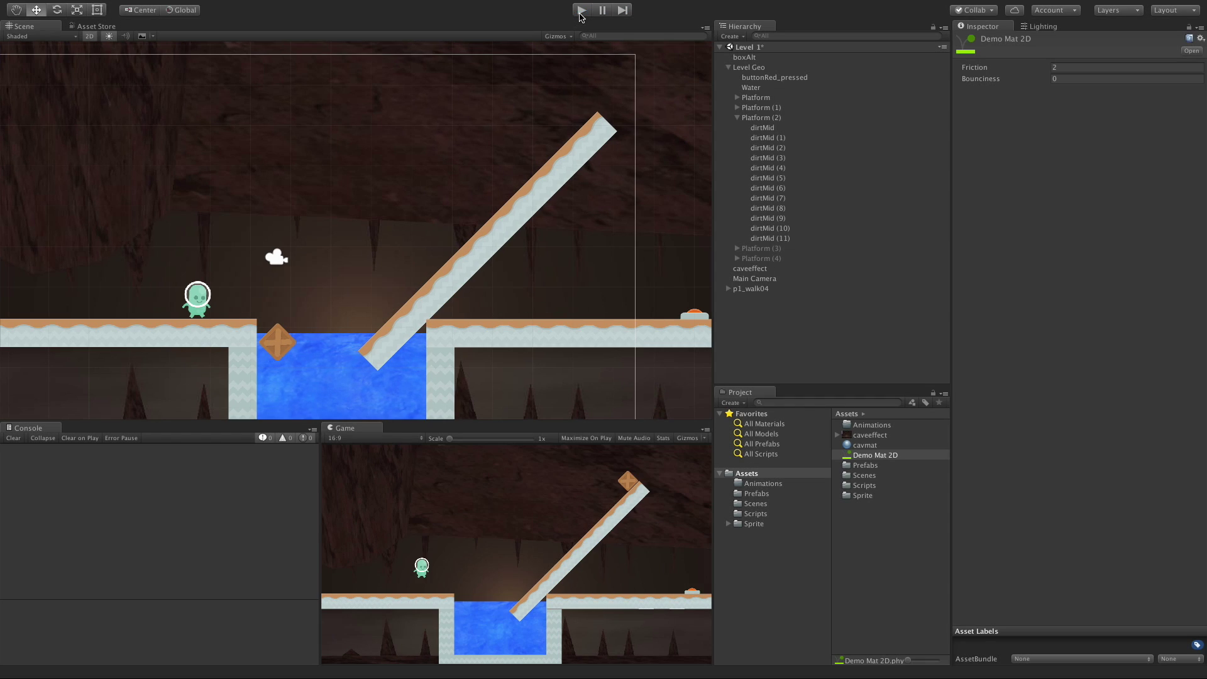
- Set bounciness to 10, toggle the crate's rotation lock, and run a play test
left_click(1069, 79)
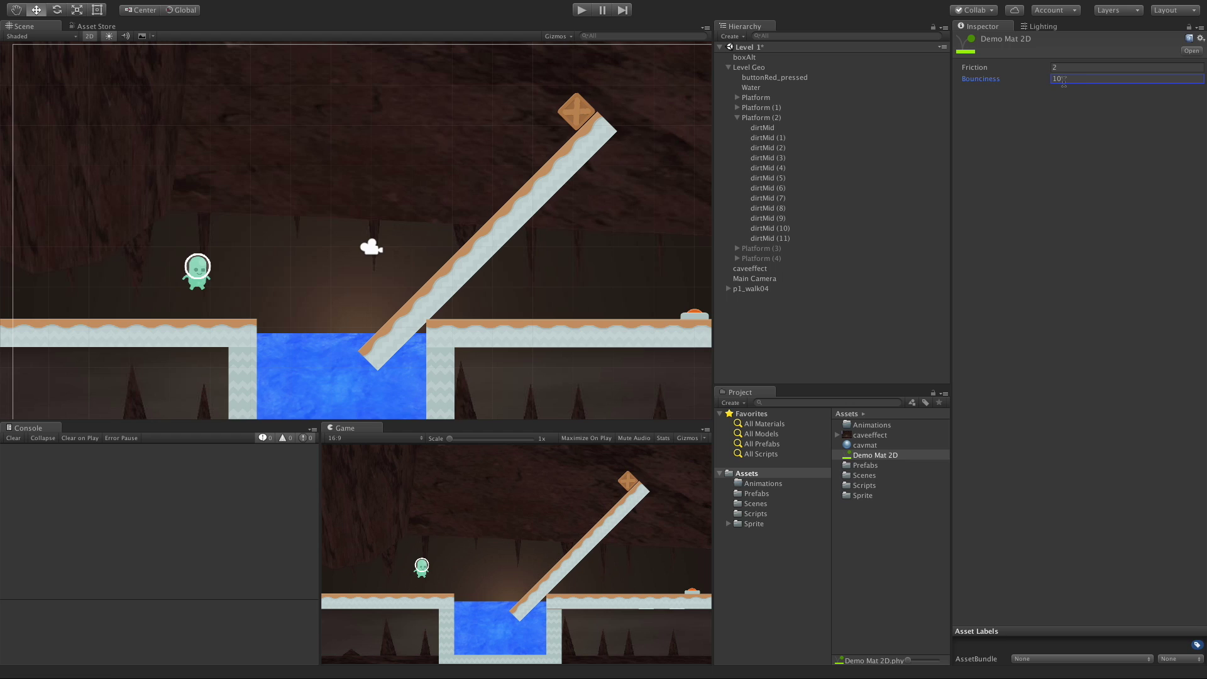
left_click(748, 57)
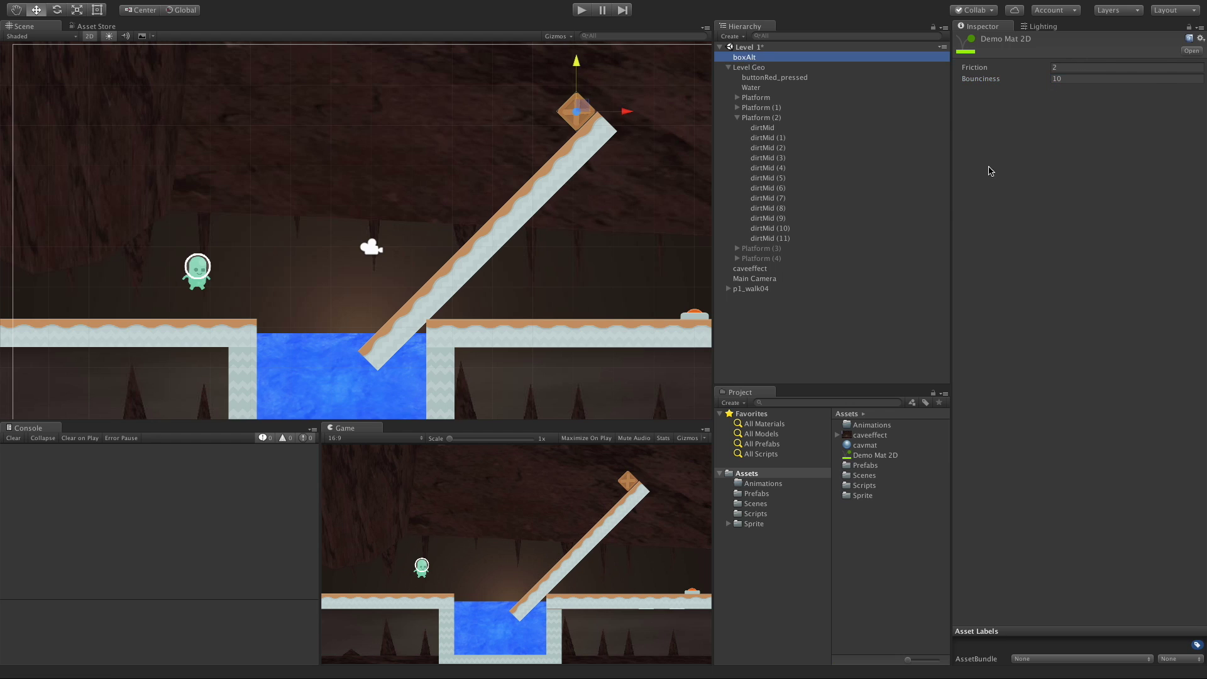
left_click(1054, 381)
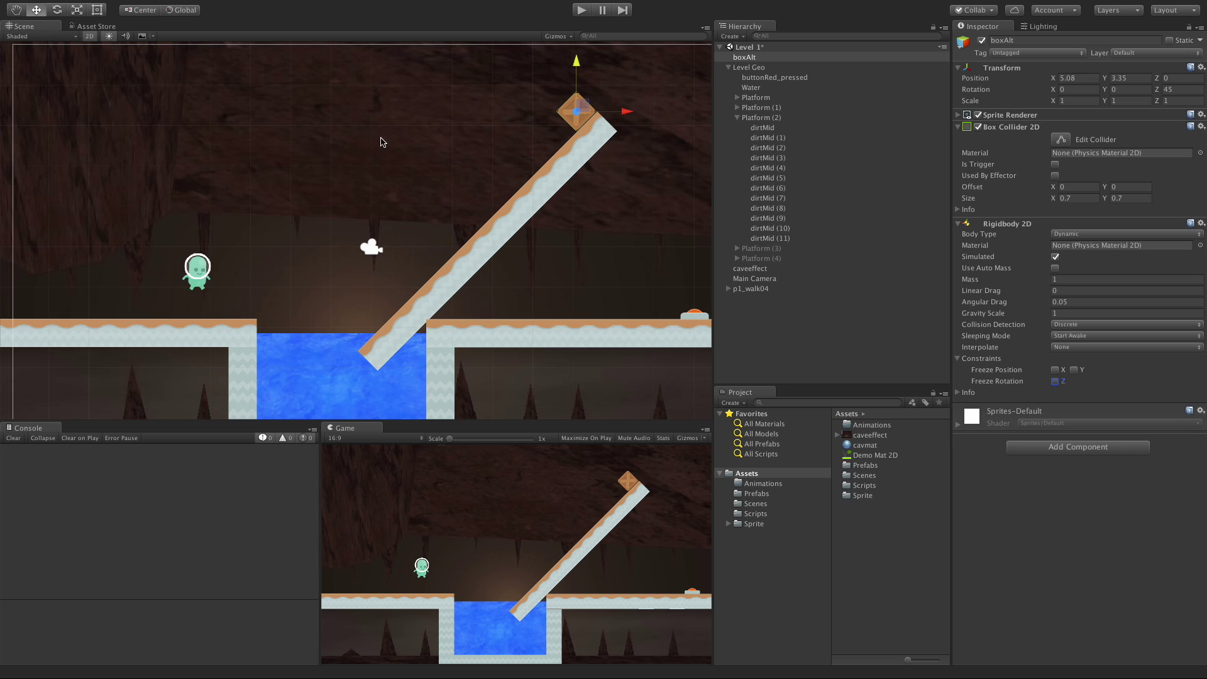
left_click(582, 15)
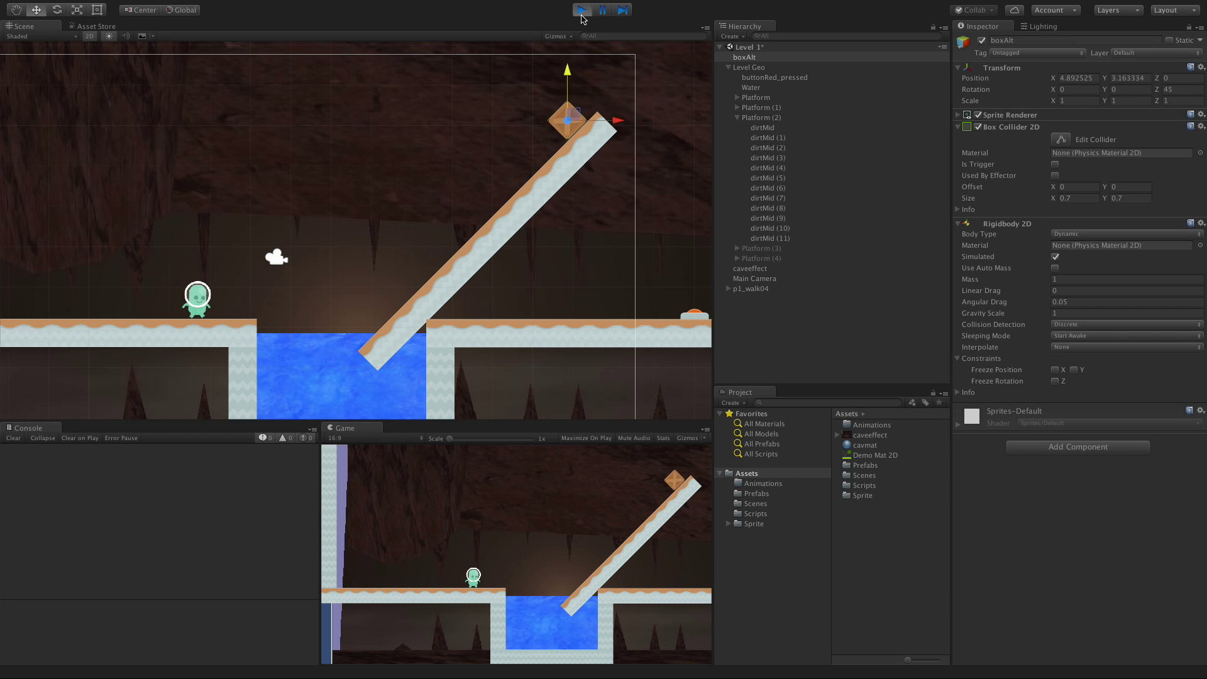
left_click(582, 11)
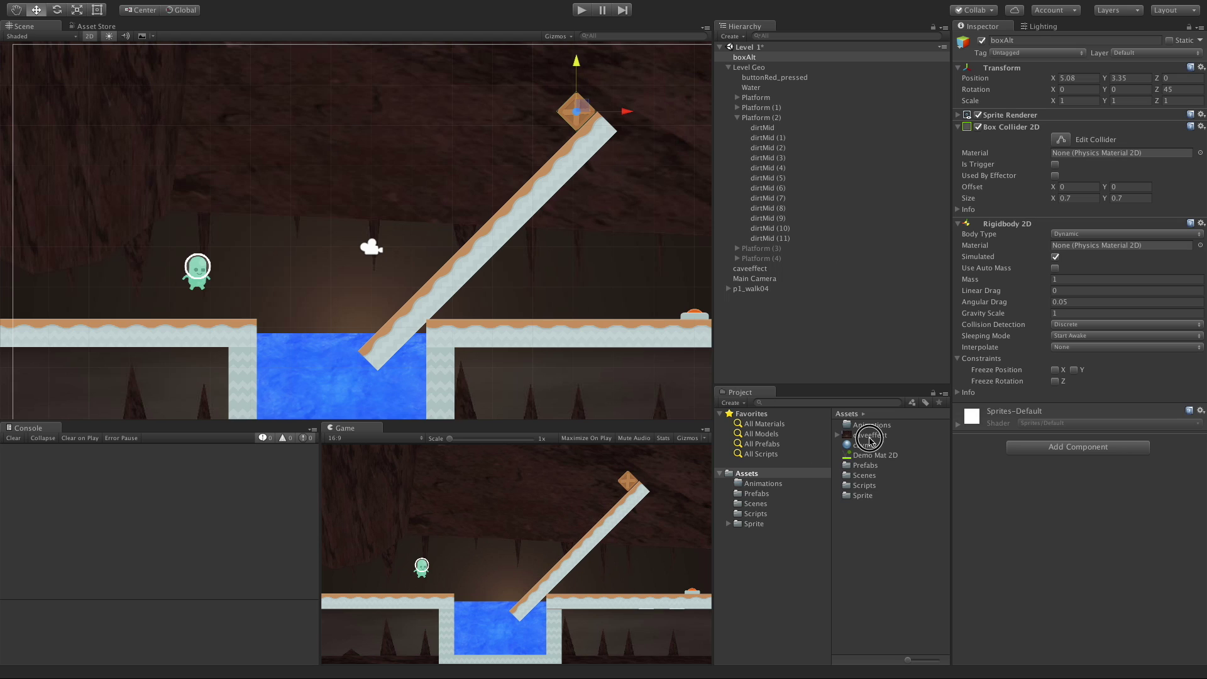
- Set Demo Mat 2D's friction to 10 and play-test, lifting the crate off the ramp
left_click(874, 455)
left_click(1066, 68)
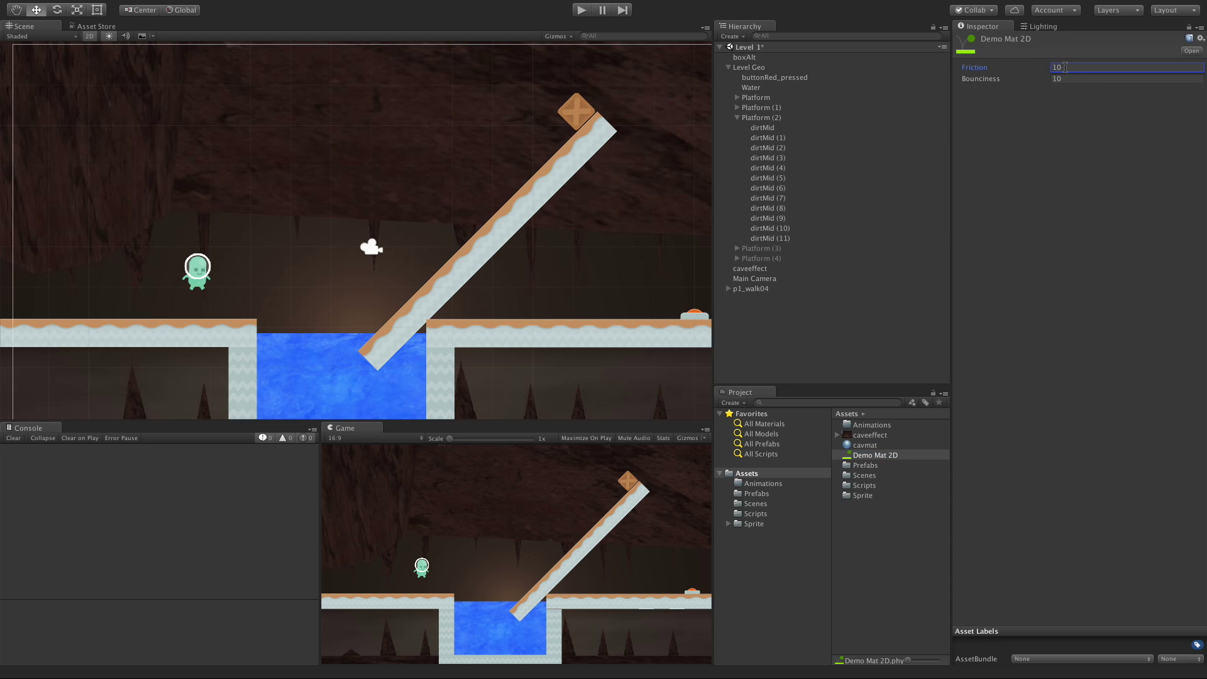
key("Return")
left_click(582, 11)
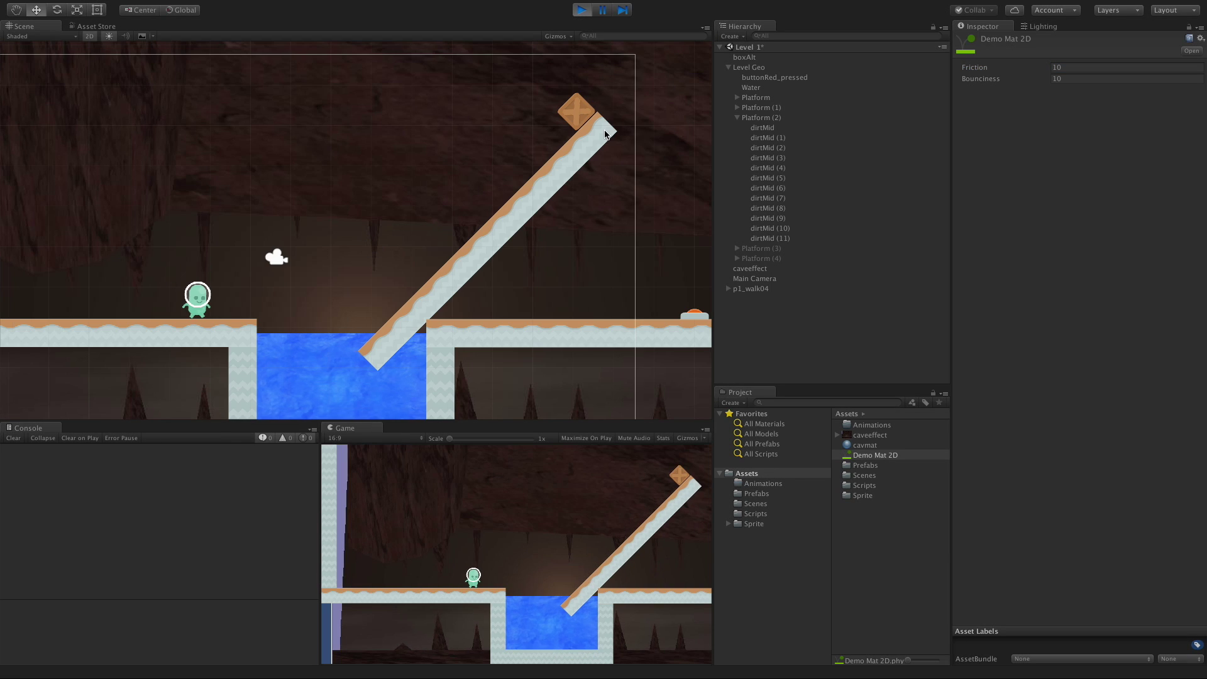
left_click(574, 104)
left_click_drag(576, 63, 574, 38)
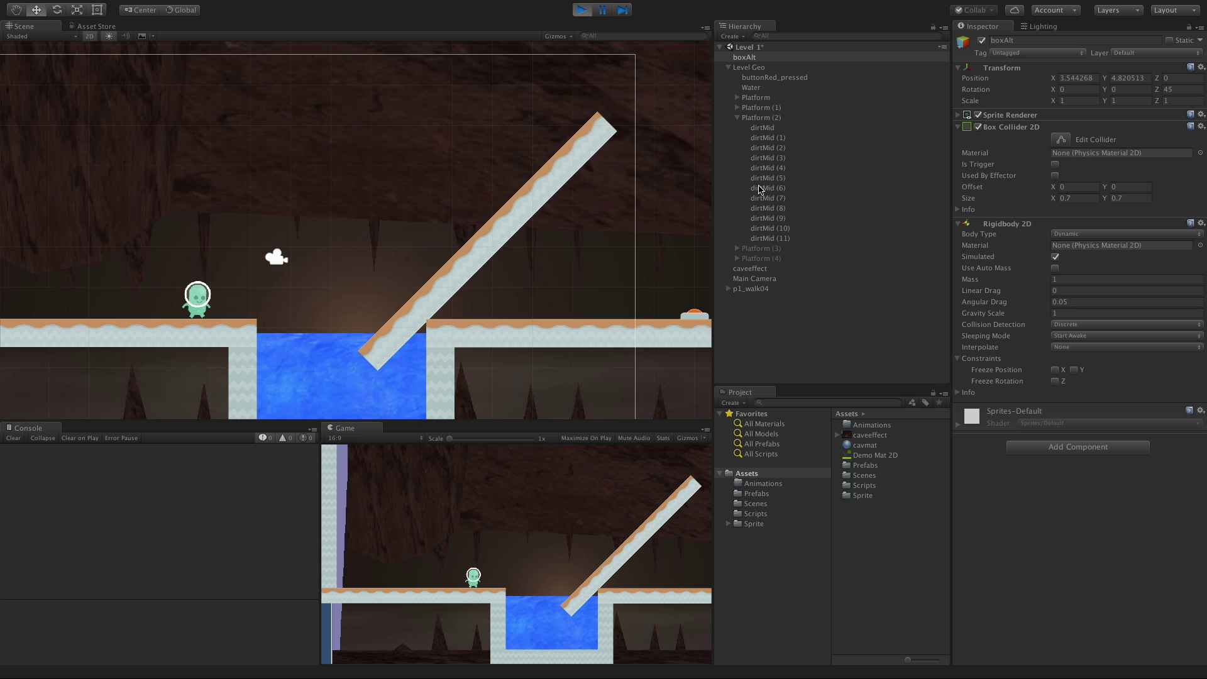
left_click(581, 11)
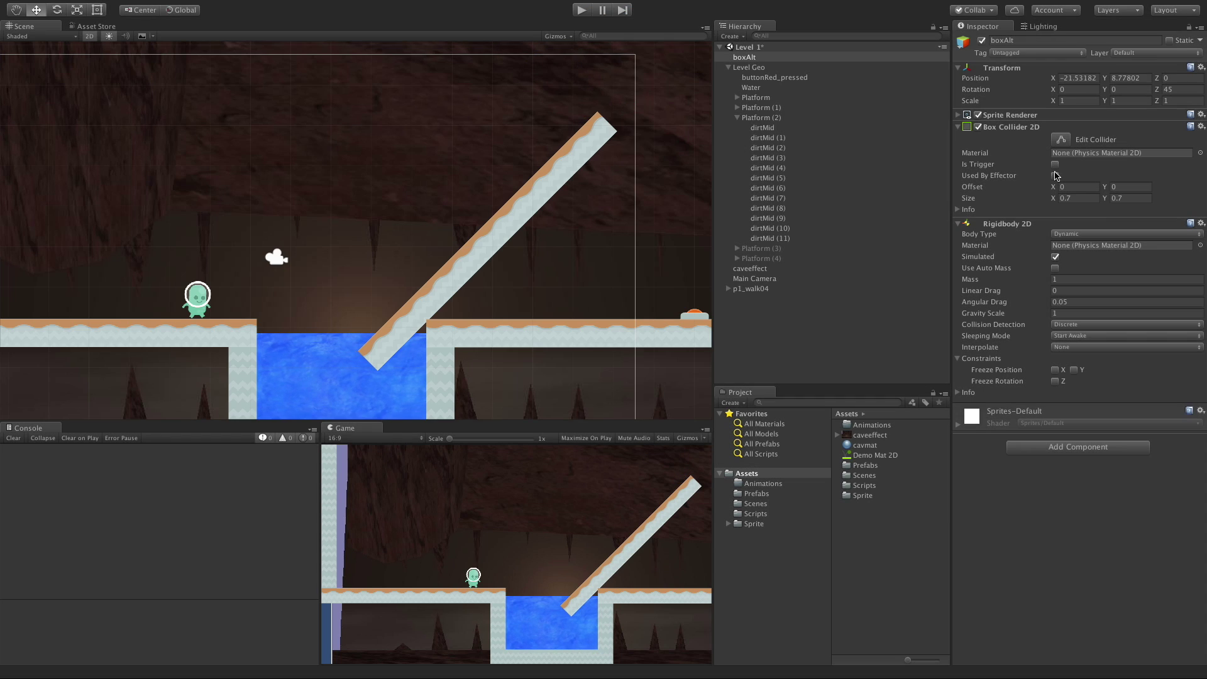
- Set the bounciness to 1 and play-test the crate sliding down the ramp
left_click(875, 456)
left_click(1069, 78)
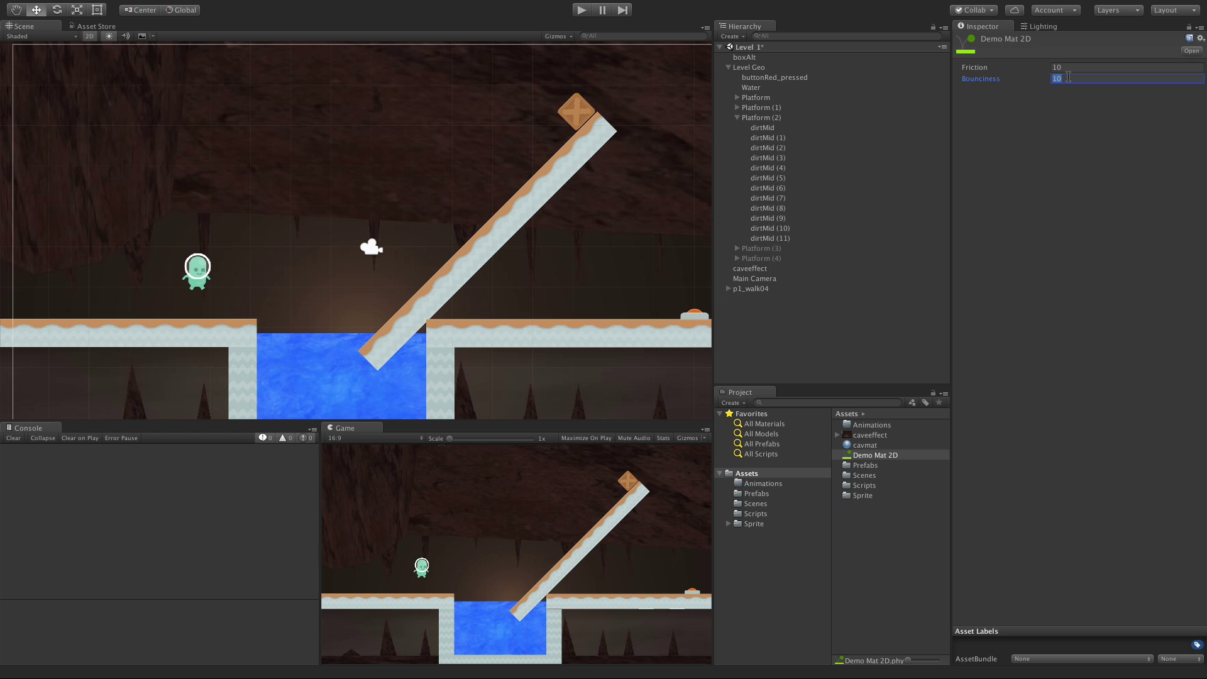
left_click(582, 10)
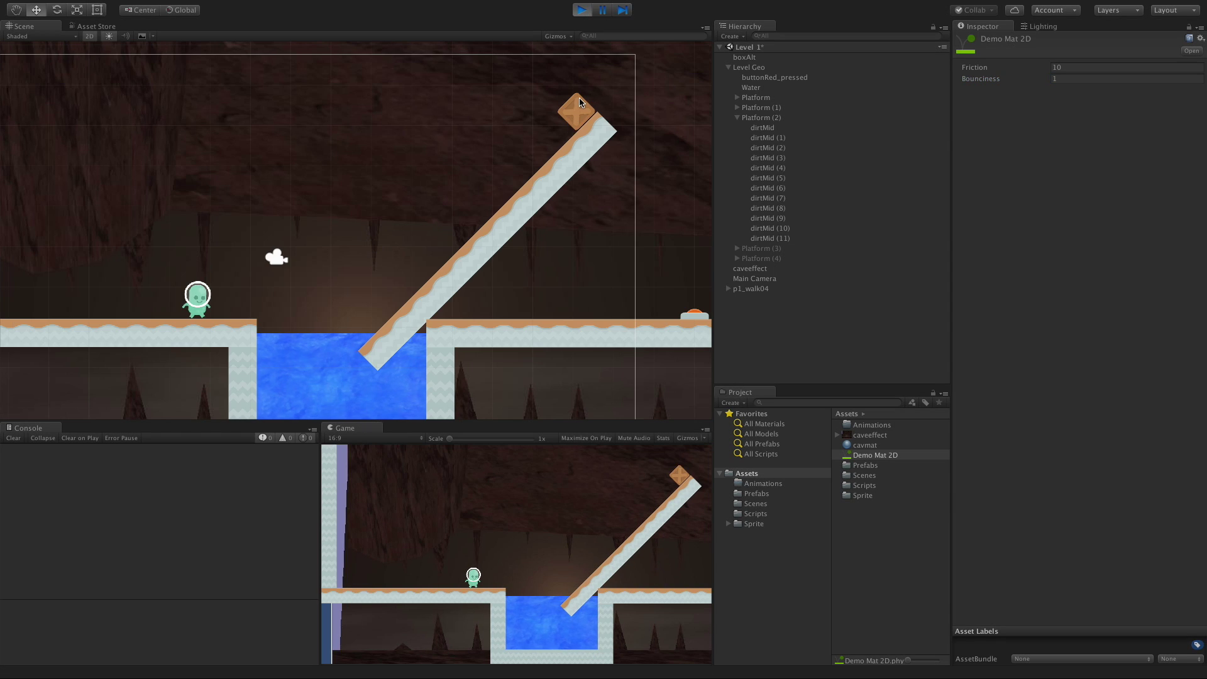
left_click(579, 98)
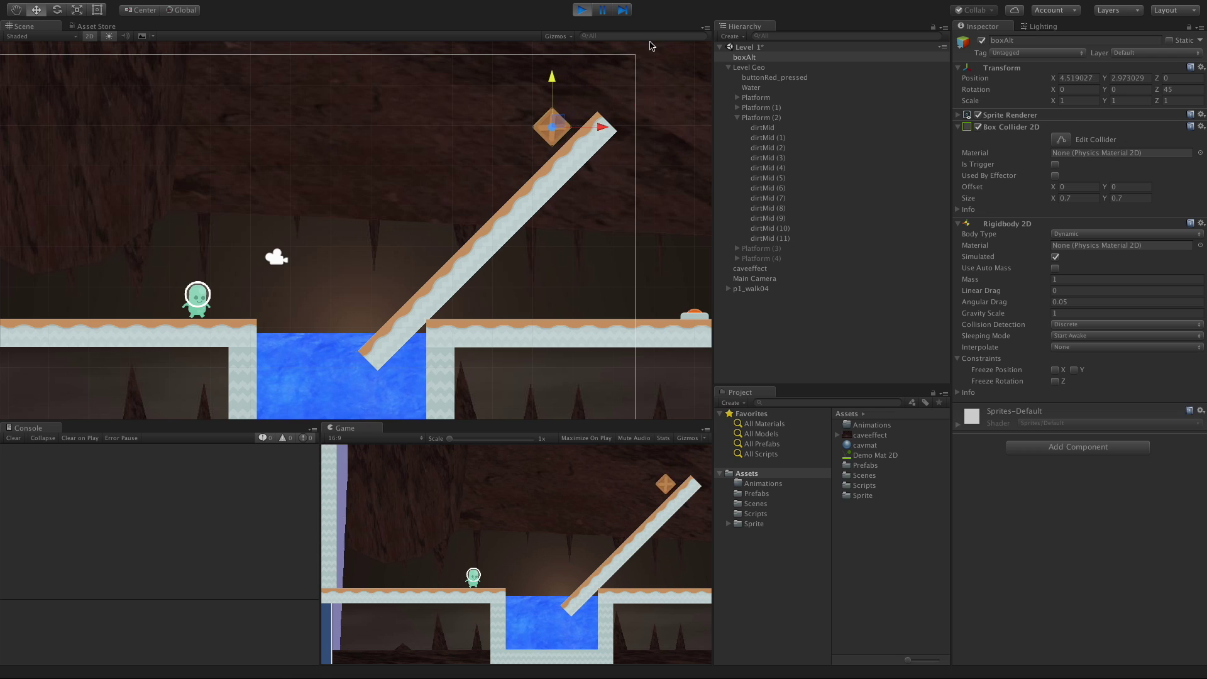
left_click(582, 11)
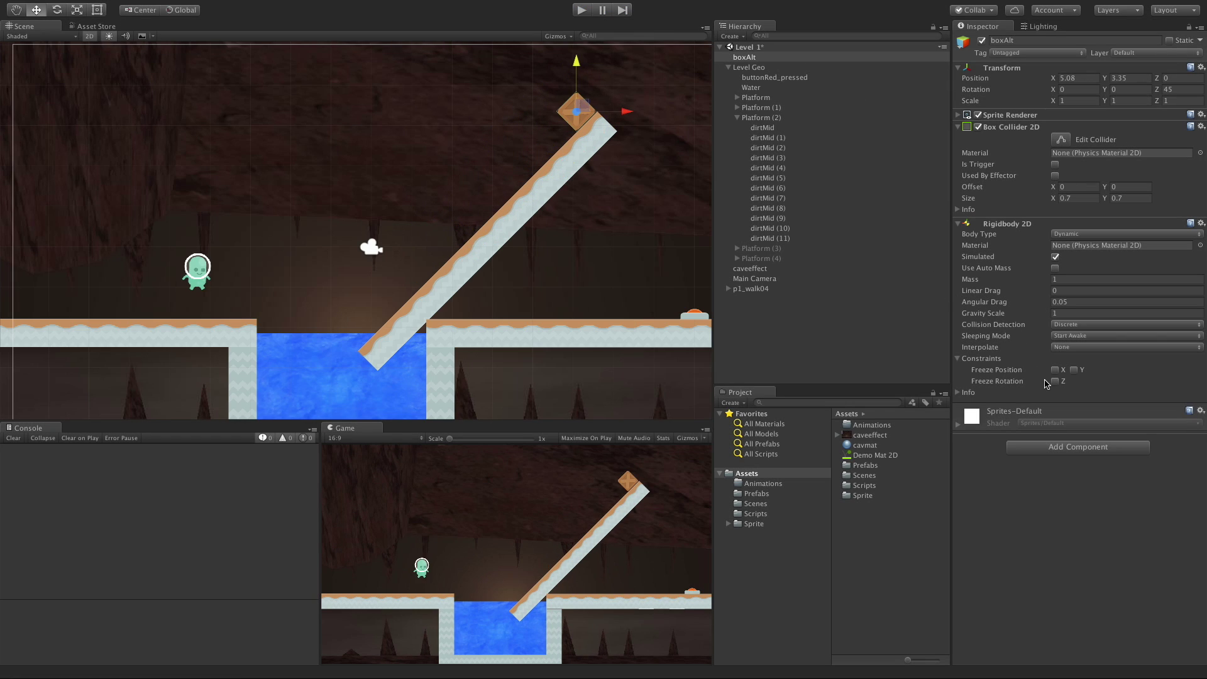
- Run further play tests while checking Demo Mat 2D's settings
left_click(582, 10)
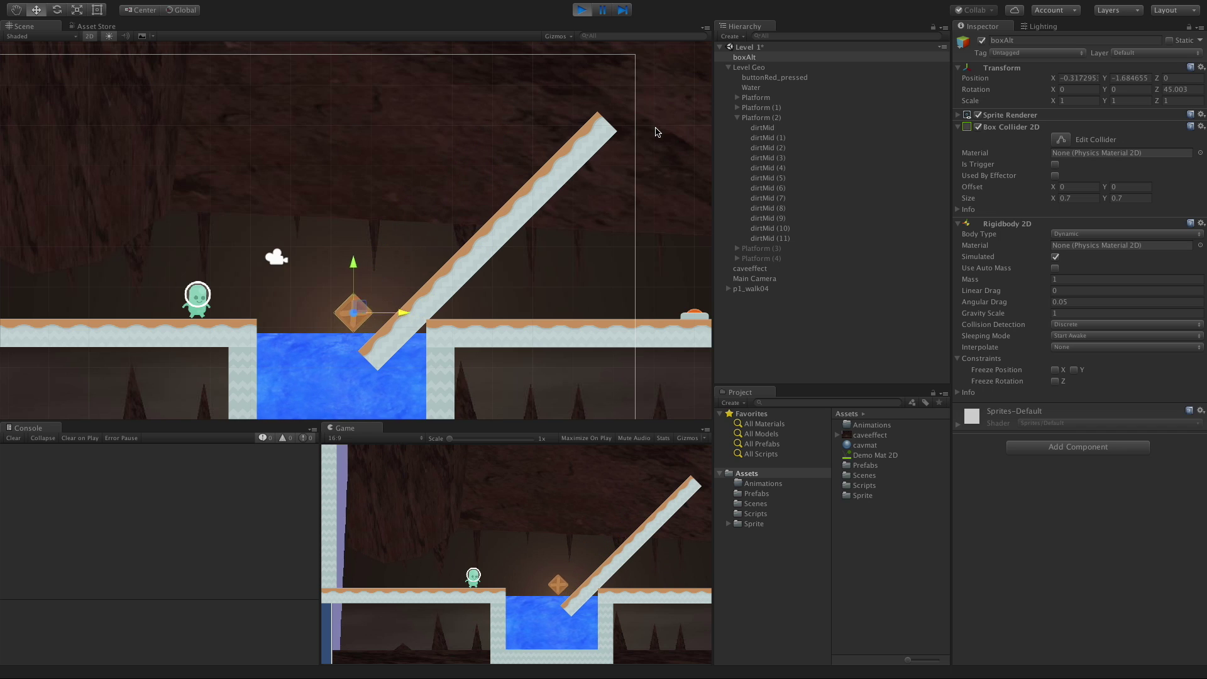
left_click(888, 455)
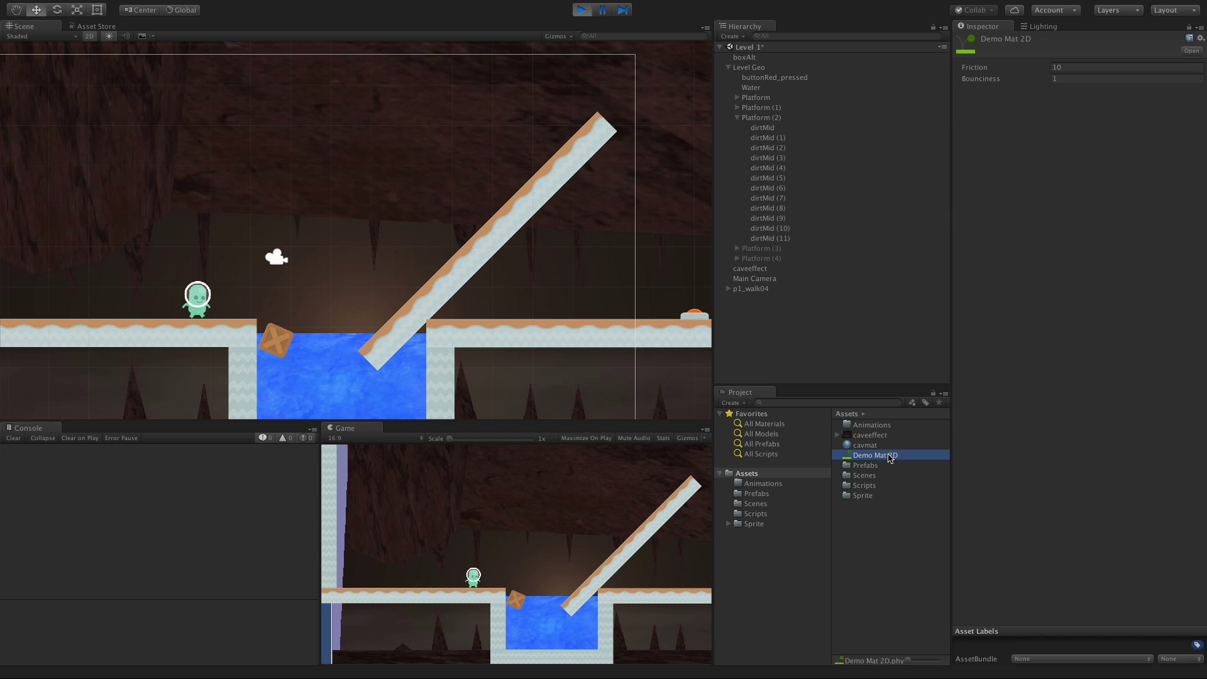
left_click(582, 10)
left_click(582, 11)
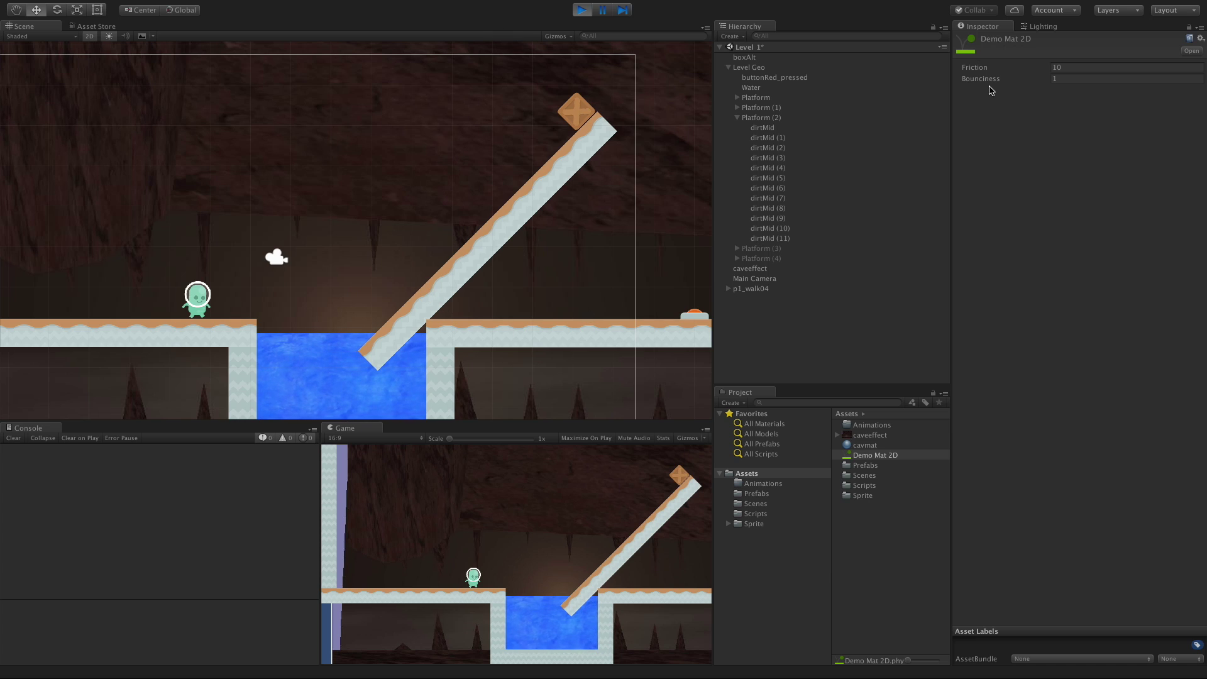
- Set Demo Mat 2D's friction to 0, then play-test walking the character right onto the ramp
left_click(1080, 67)
left_click(581, 9)
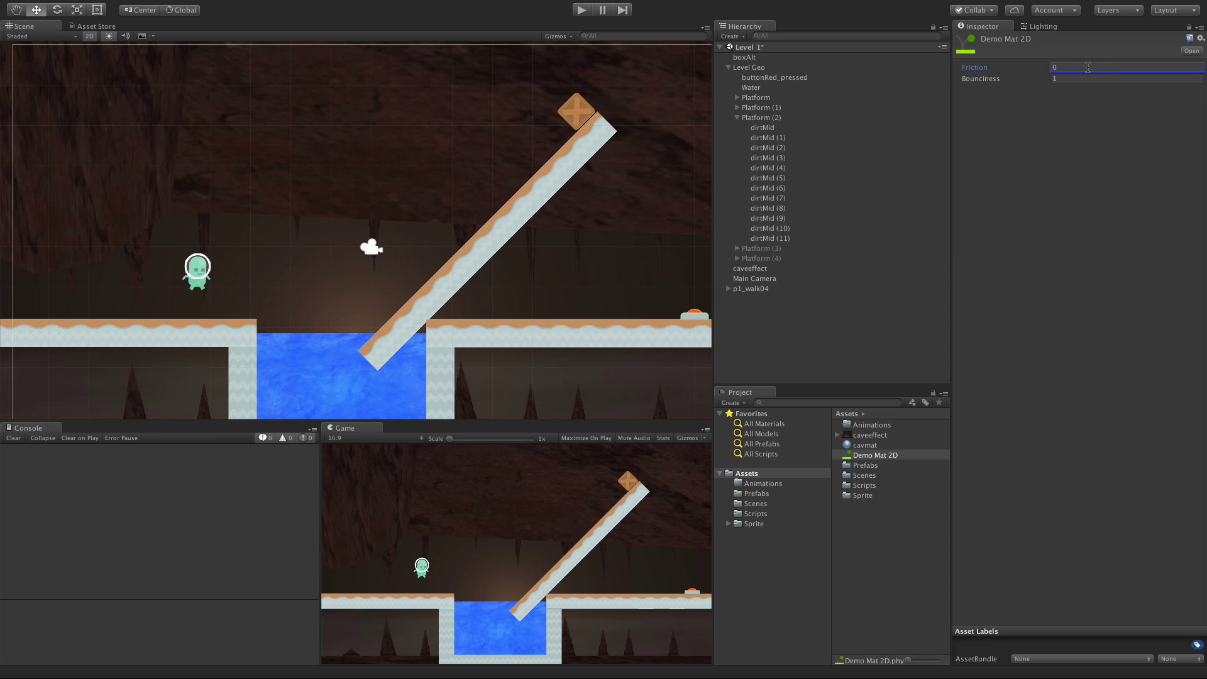
left_click(581, 10)
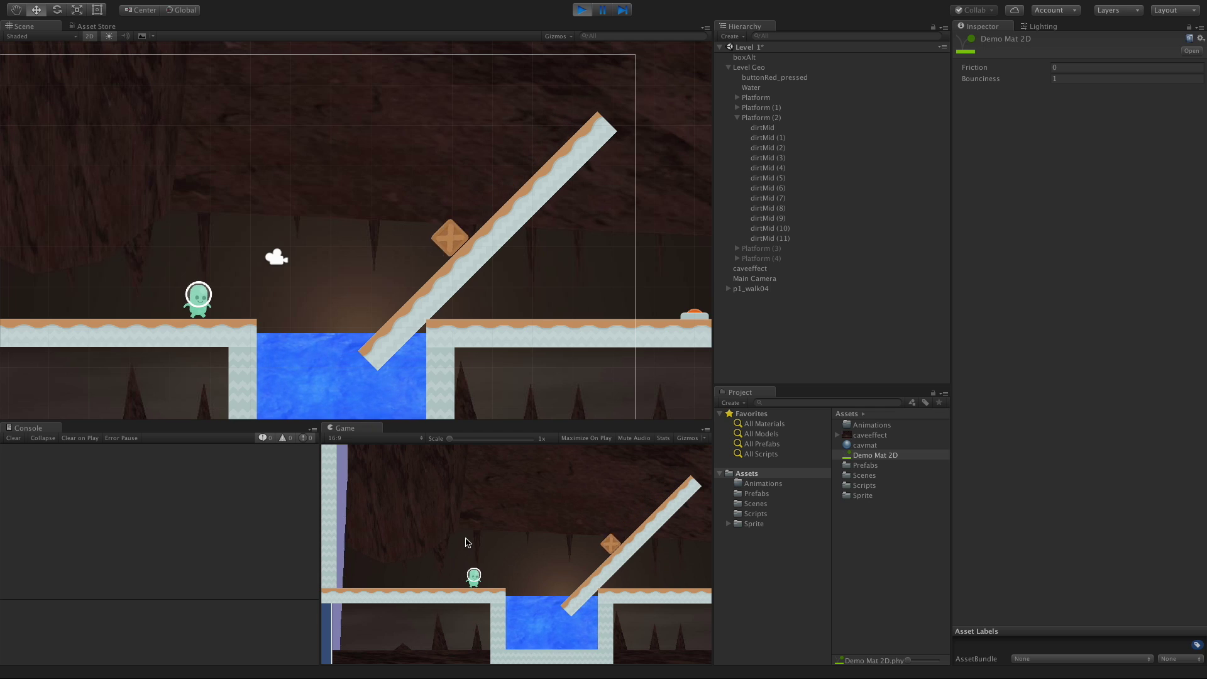
key("Right")
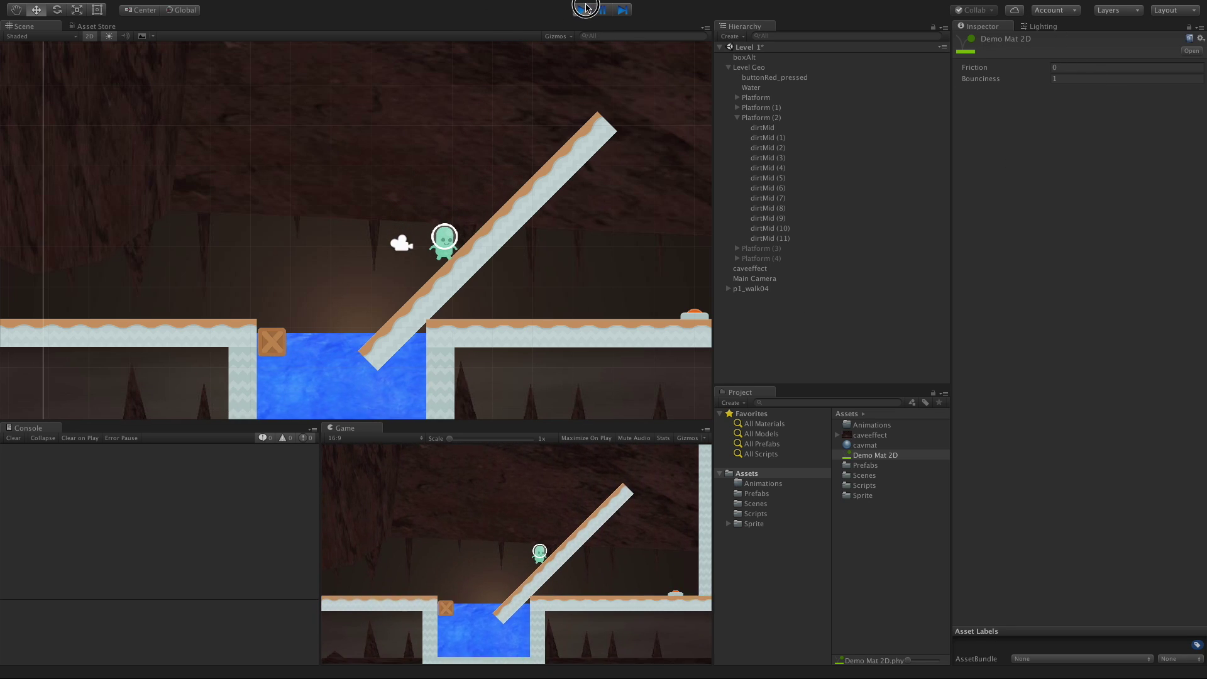
left_click(584, 9)
- Enter Bounciness 10 on Demo Mat 2D, keeping friction at 0, and start a play test
left_click(1073, 78)
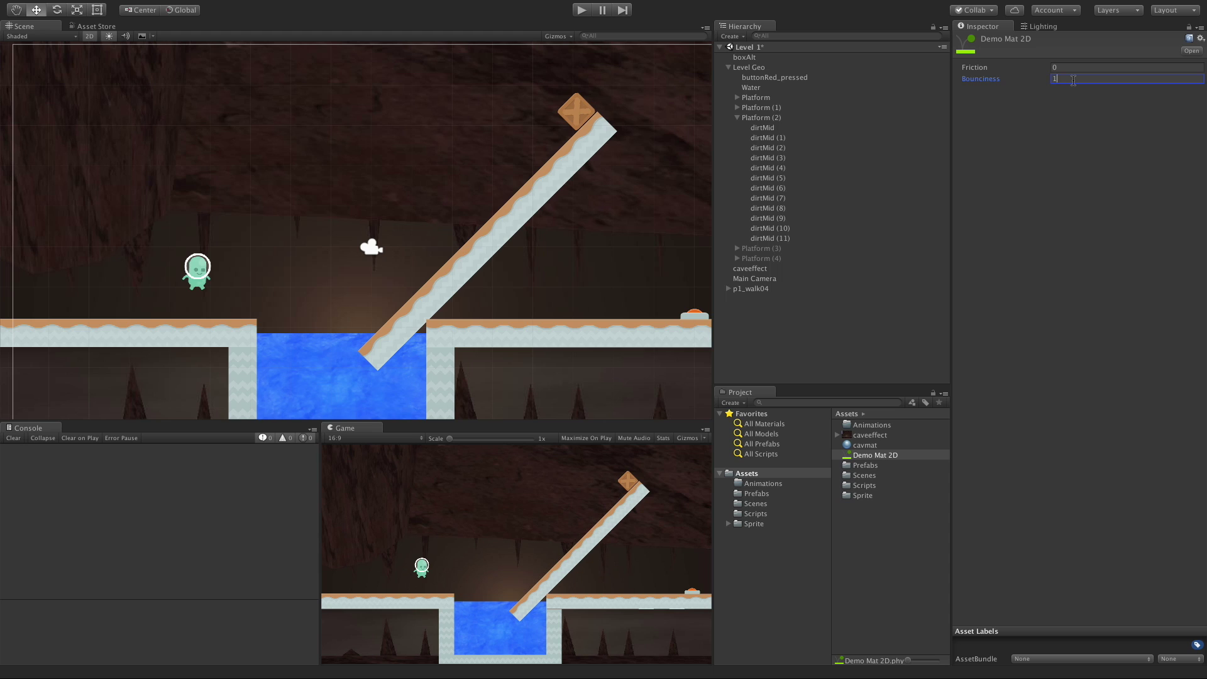
left_click(582, 10)
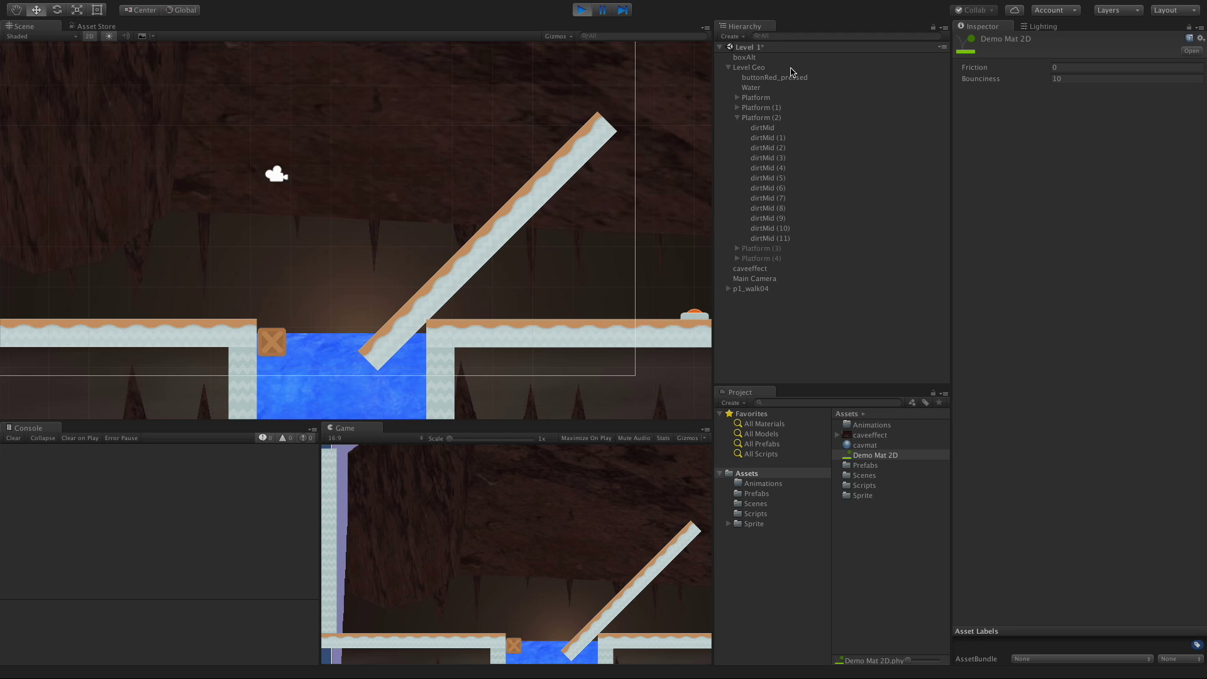
left_click(583, 10)
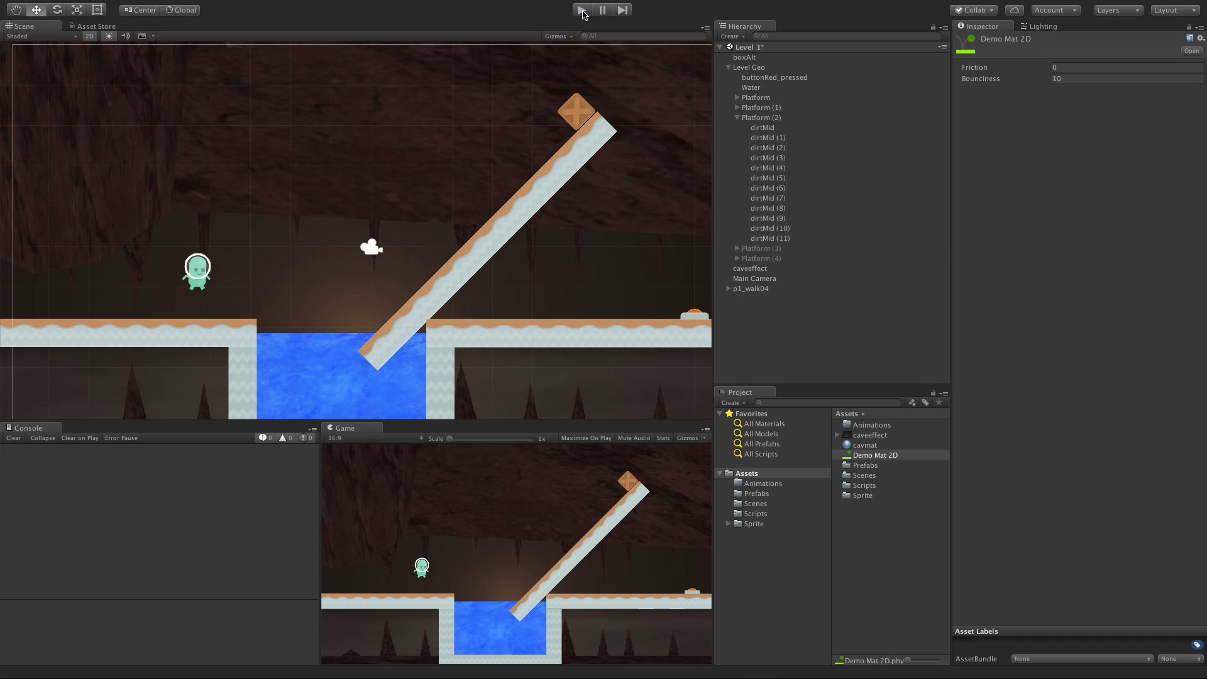